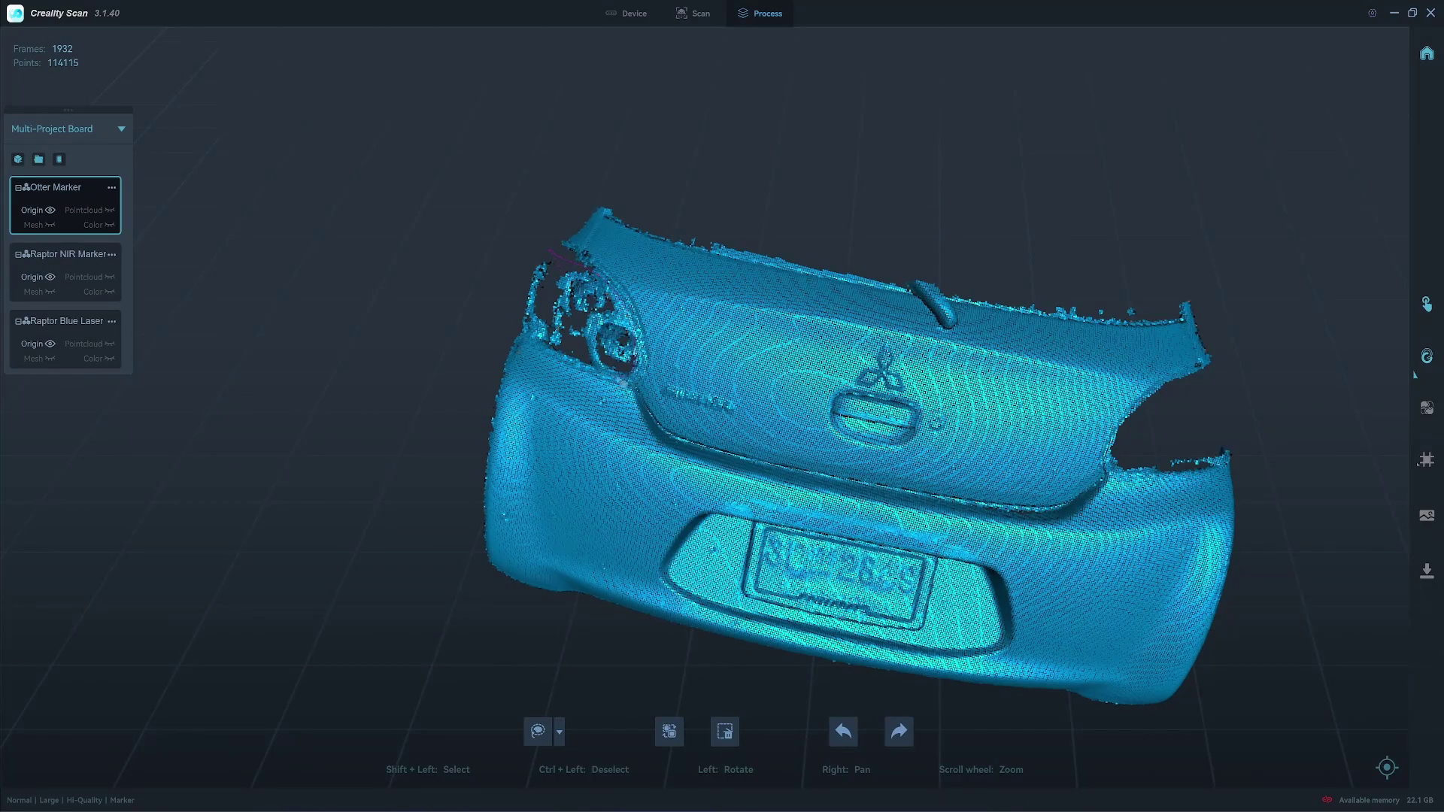
Step: Remove the stray taillight points and lower the optimization resolution toward 1 mm
left_click_drag(564, 265, 485, 280, "shift")
key("Delete")
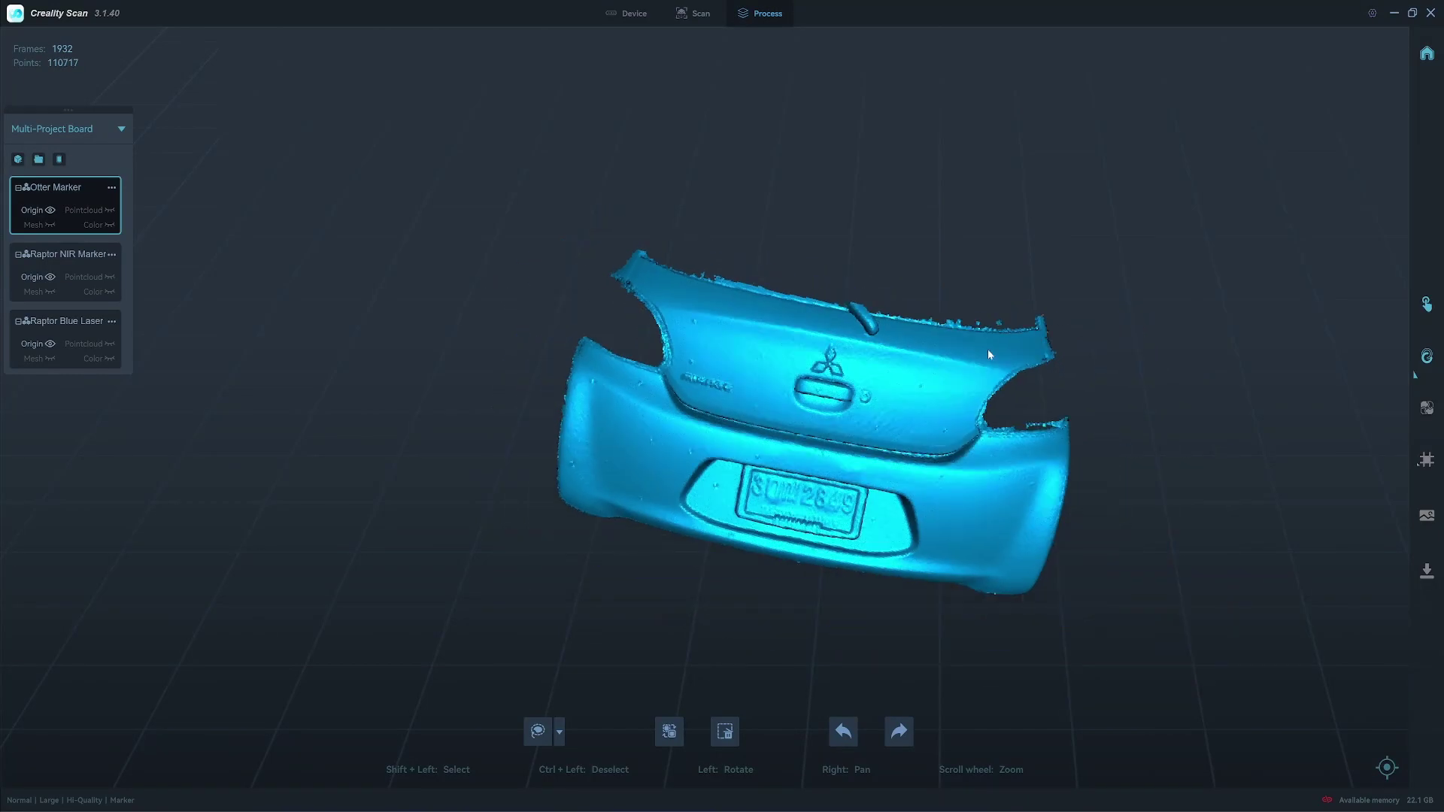
left_click(1393, 363)
left_click(1393, 362)
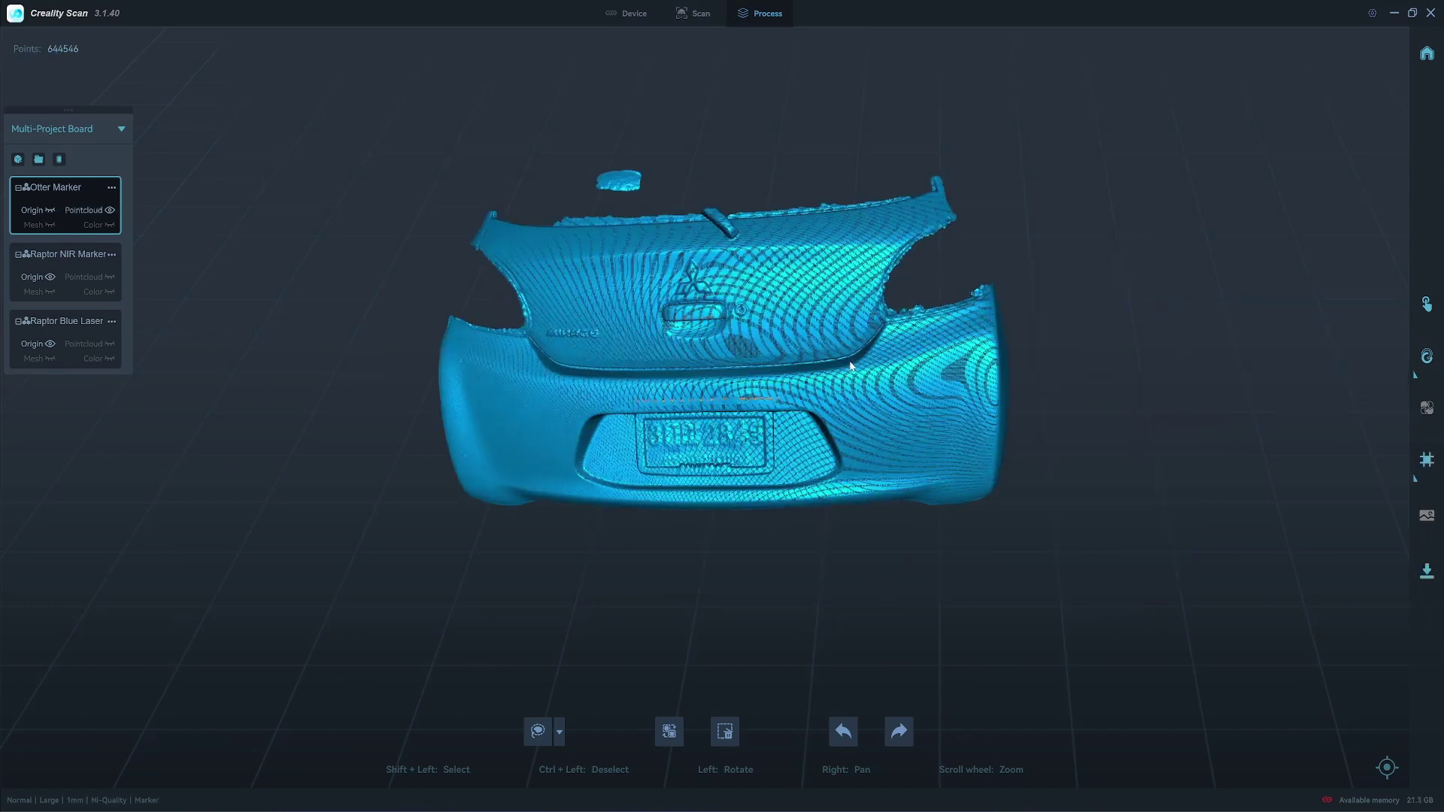
Step: Orbit and tilt the rear-end scan to inspect the remaining point cloud
mouse_move(983, 385)
left_mouse_down()
mouse_move(1064, 368)
mouse_move(955, 392)
mouse_move(1039, 377)
mouse_move(780, 242)
mouse_move(731, 277)
mouse_move(759, 297)
mouse_move(677, 271)
mouse_move(1004, 304)
mouse_move(824, 496)
mouse_move(900, 262)
left_mouse_up()
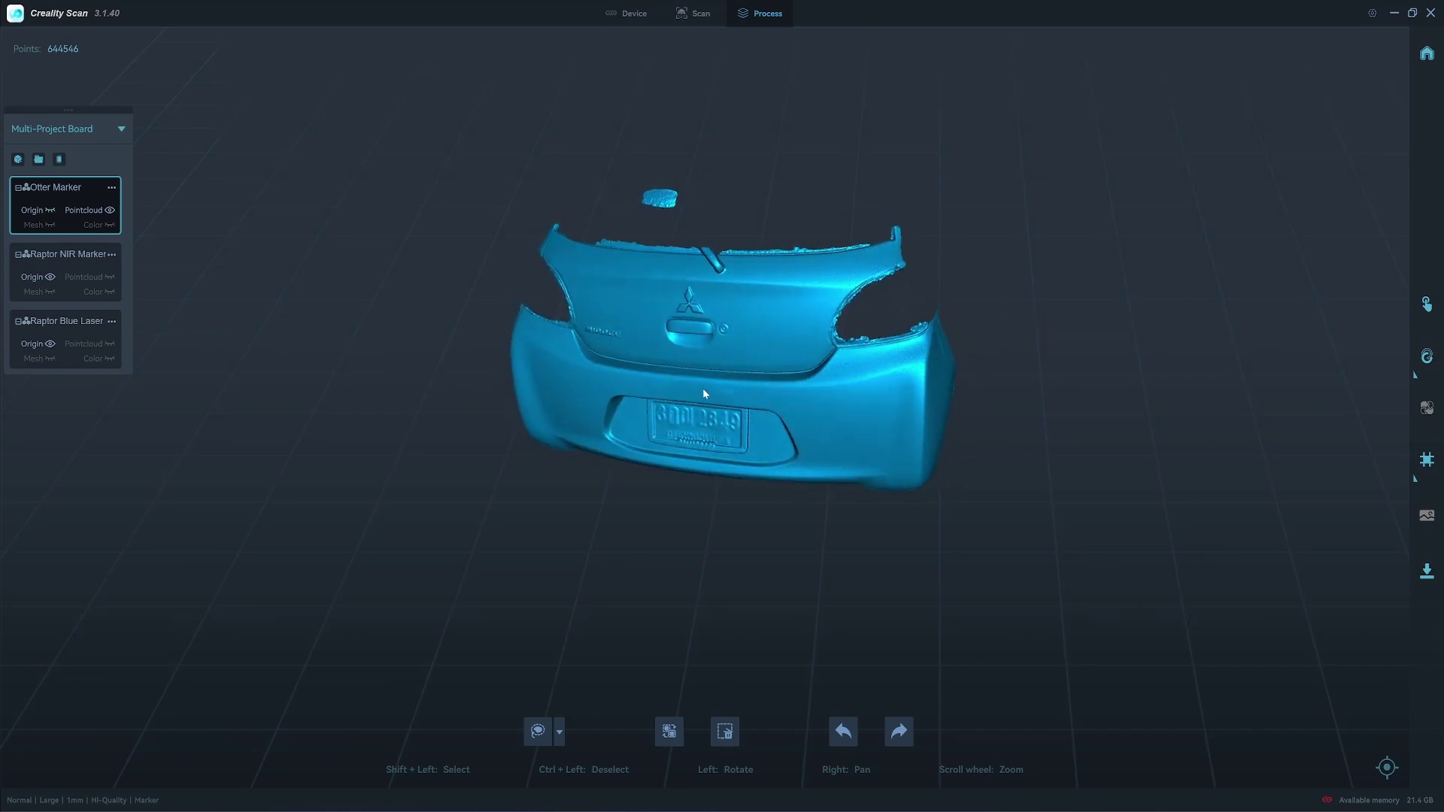
left_click_drag(703, 393, 590, 412)
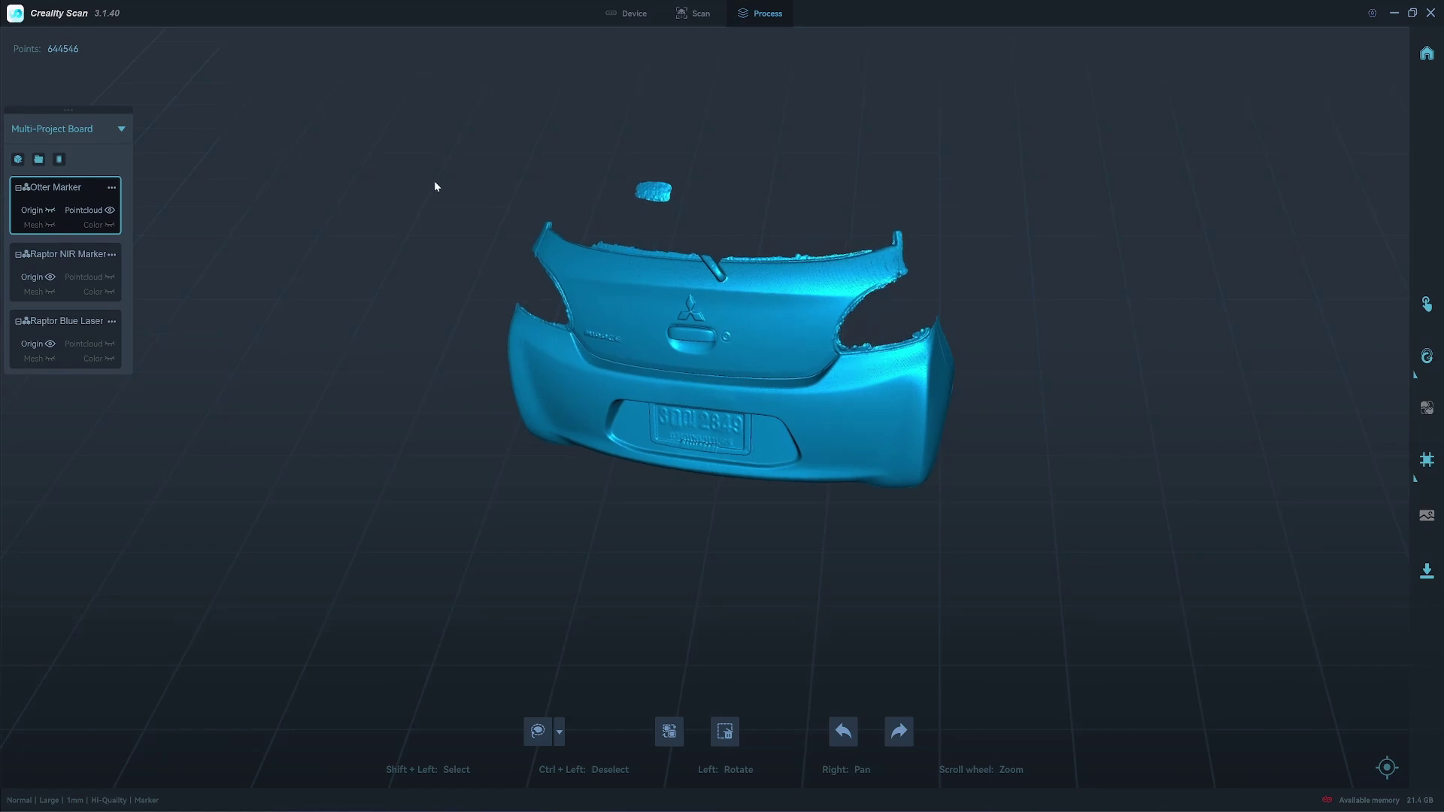
left_click_drag(434, 181, 529, 223)
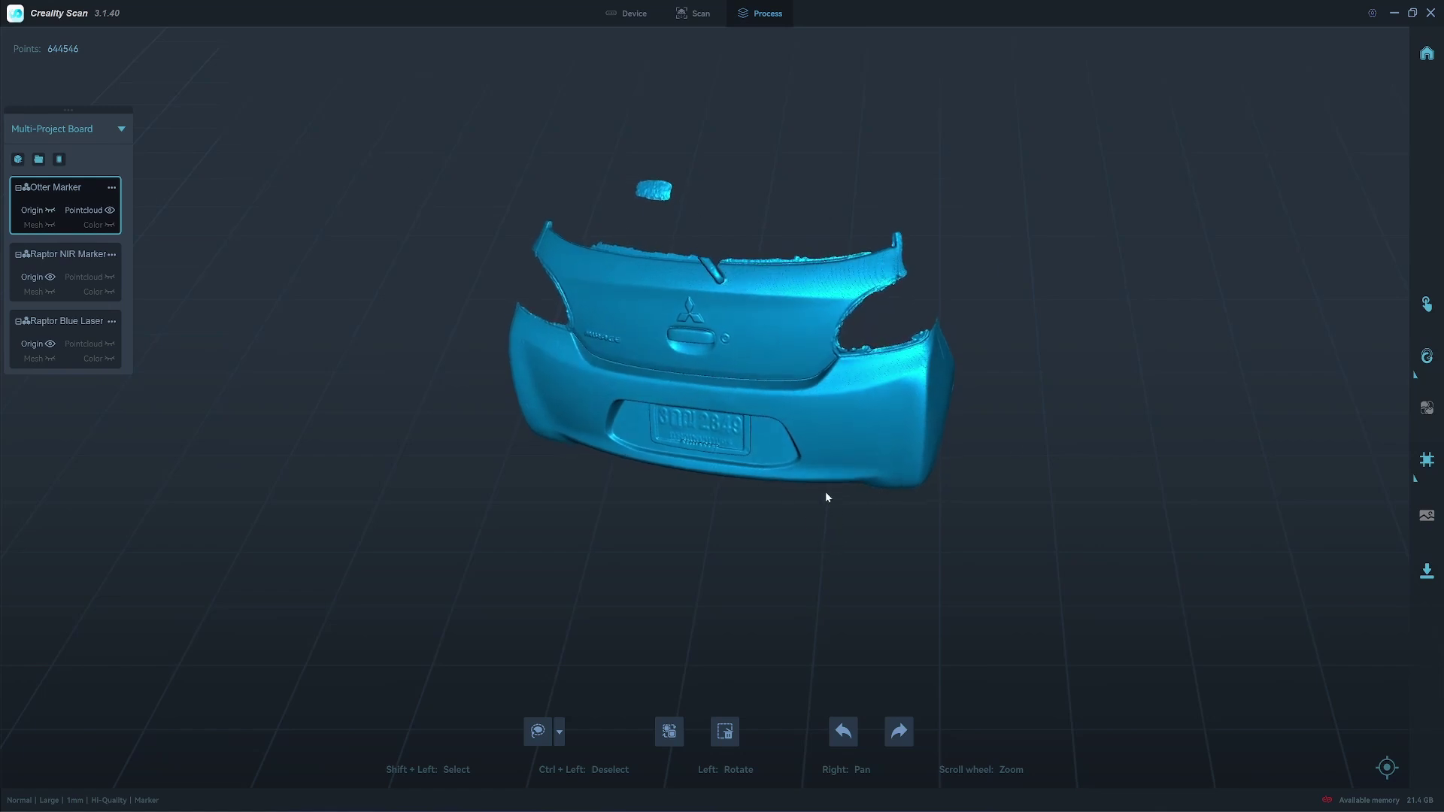
left_click_drag(833, 525, 814, 424)
mouse_move(821, 503)
left_mouse_down()
mouse_move(804, 420)
mouse_move(876, 495)
mouse_move(767, 474)
mouse_move(997, 452)
mouse_move(956, 449)
mouse_move(919, 321)
left_mouse_up()
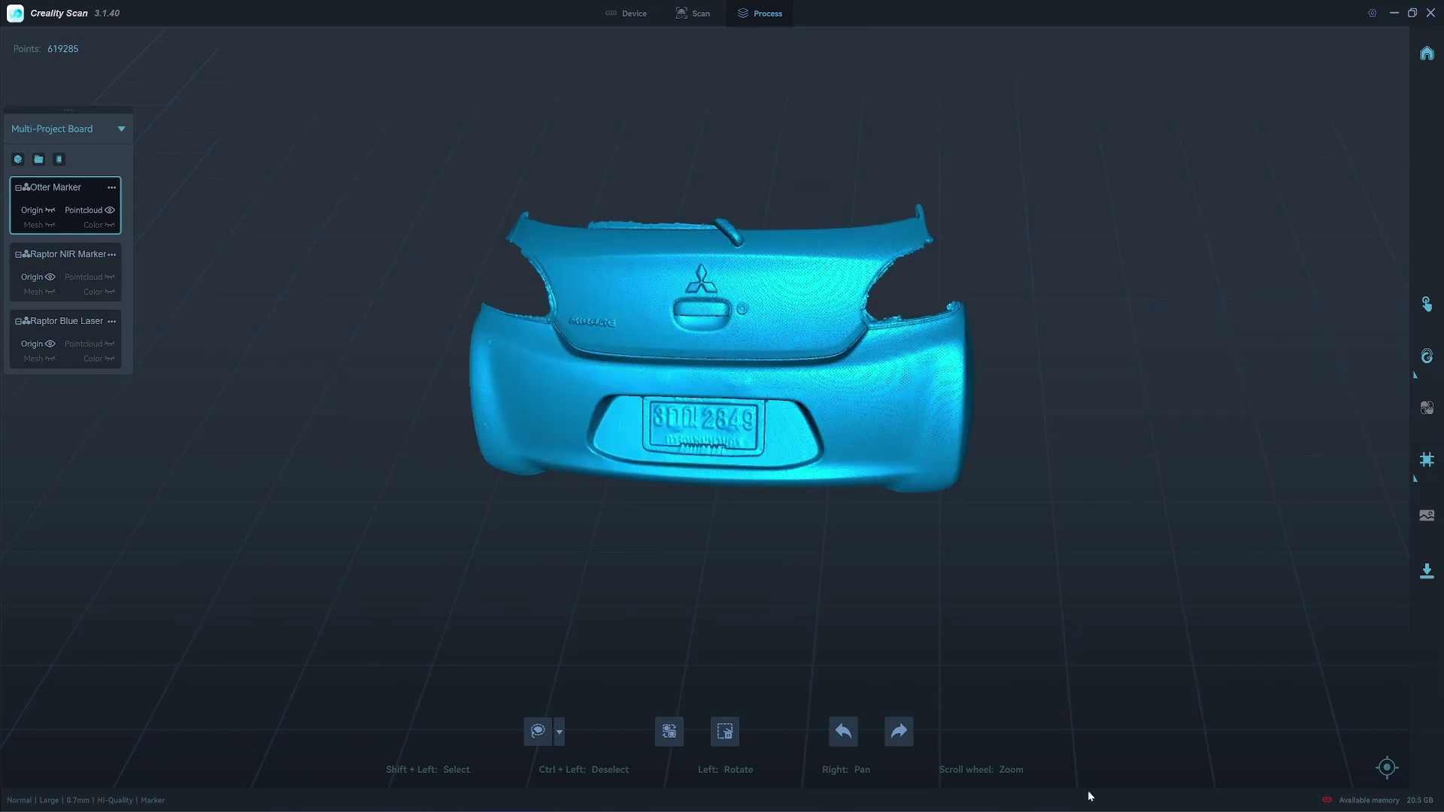
left_click_drag(1038, 357, 999, 346)
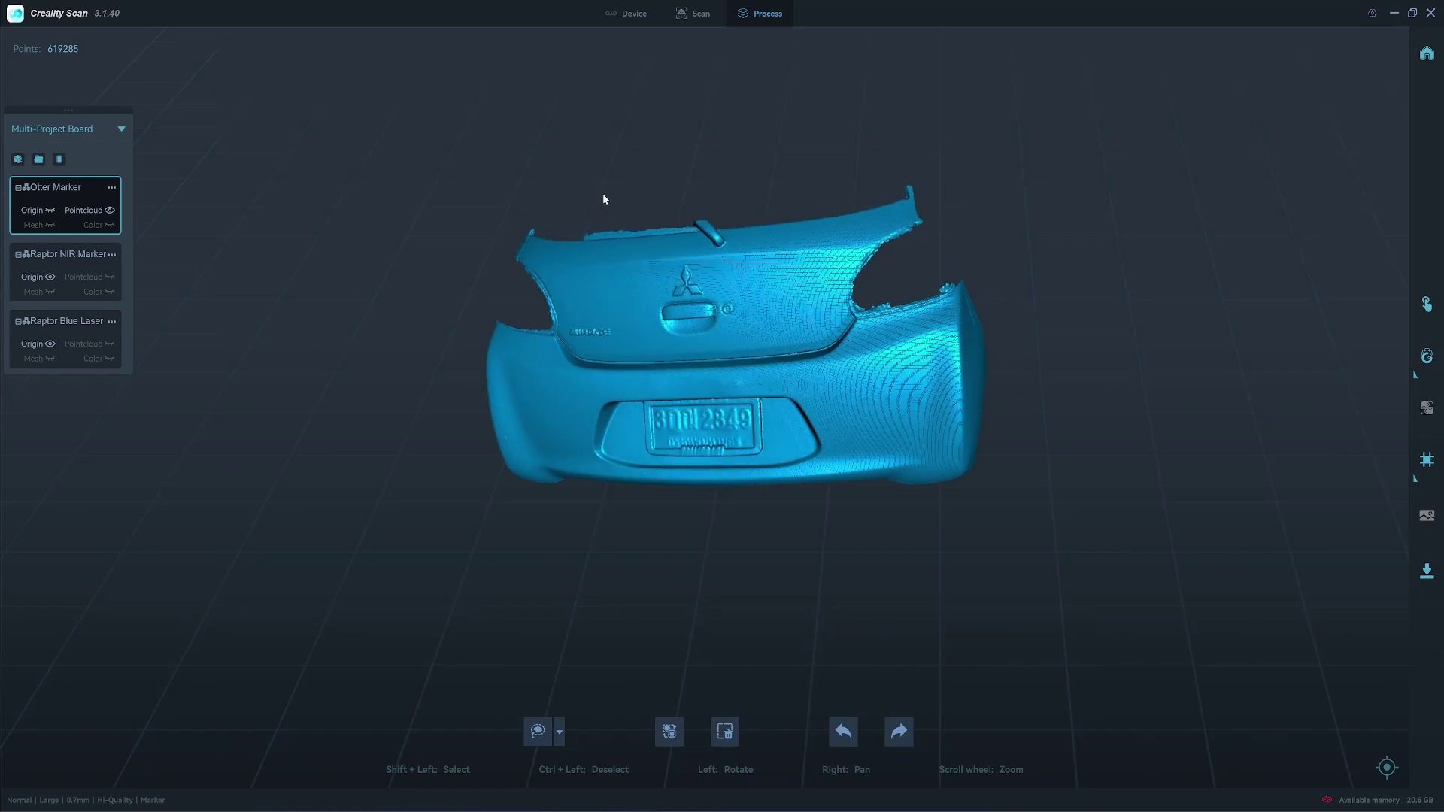
left_click_drag(603, 193, 671, 360)
Step: Re-run optimization at a slightly raised resolution, yielding about 644,545 points
left_click(1427, 357)
left_click(1396, 350)
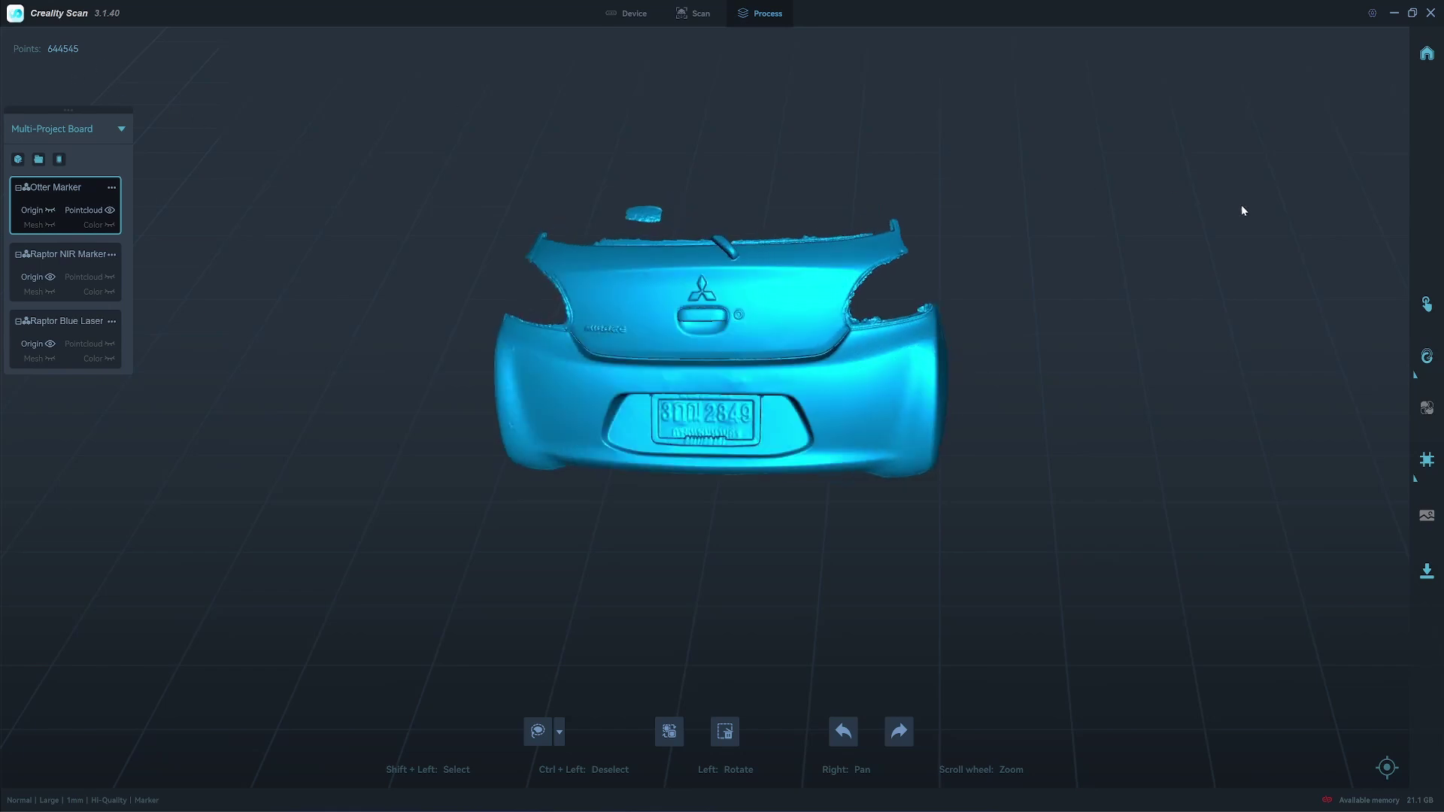
left_click(1427, 356)
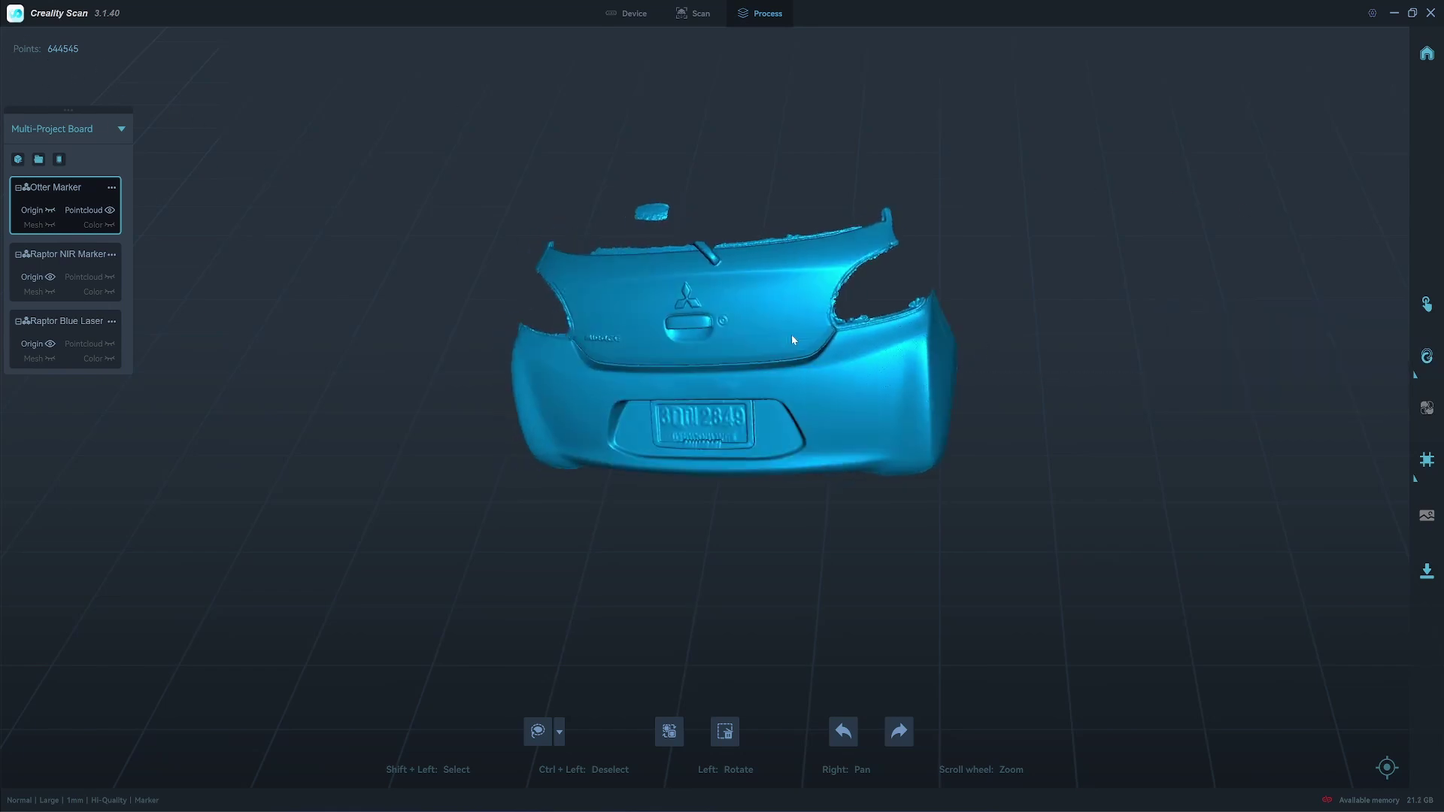
left_click_drag(778, 342, 792, 343)
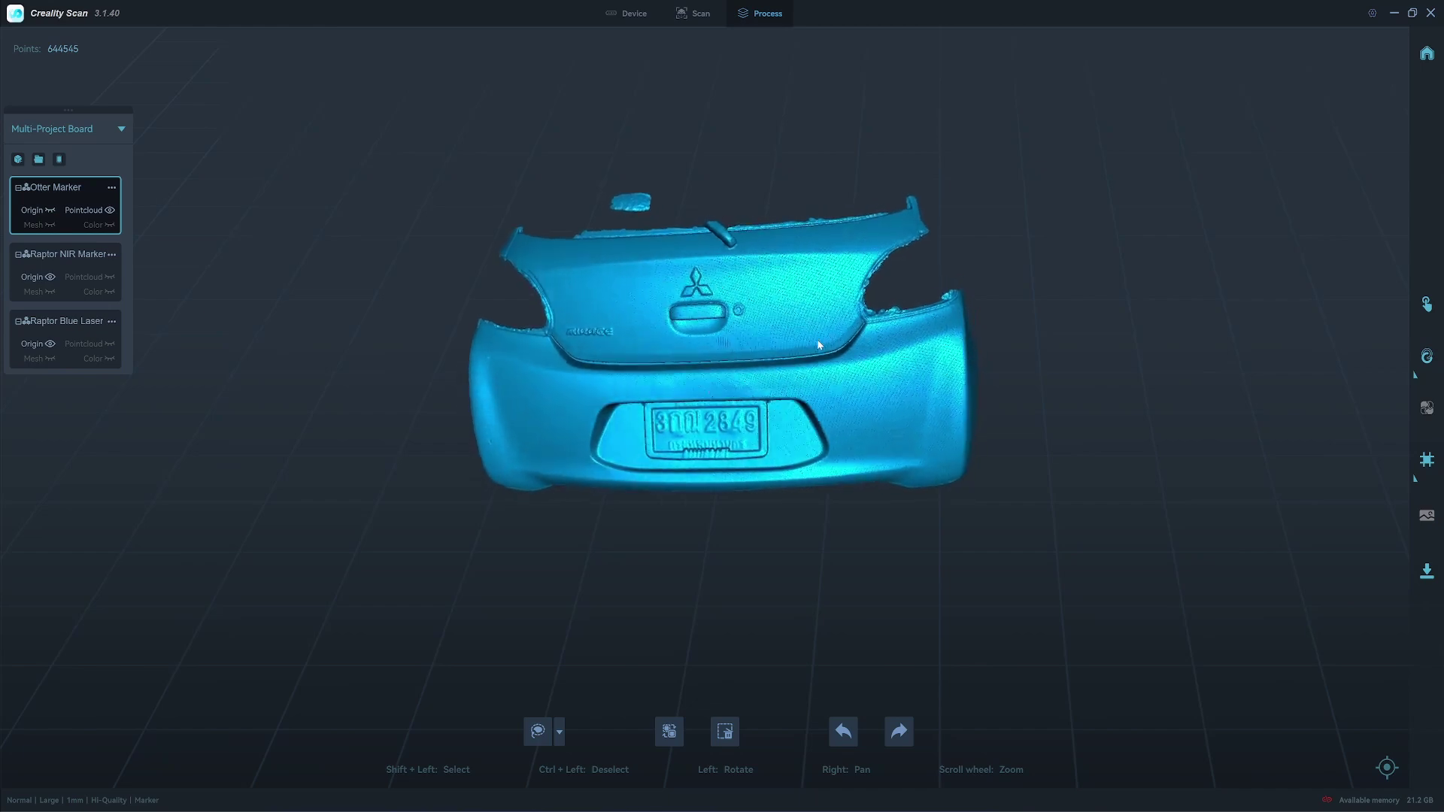
Step: Optimize the Raptor NIR Marker scan and delete its stray points, leaving about 407,397 points
left_click(66, 254)
left_click(1427, 356)
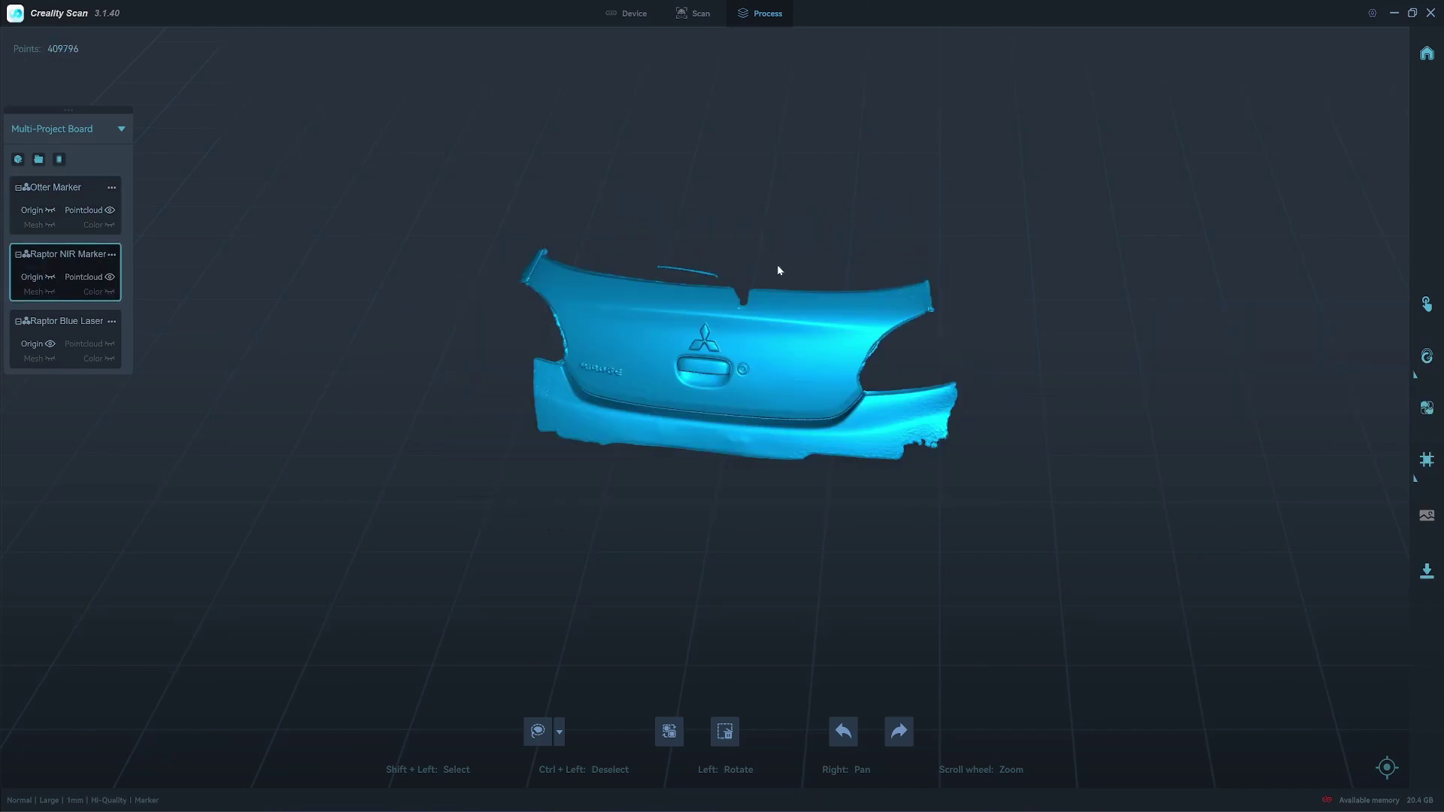
mouse_move(777, 270)
left_mouse_down()
mouse_move(1071, 305)
mouse_move(680, 258)
left_mouse_up()
key("Delete")
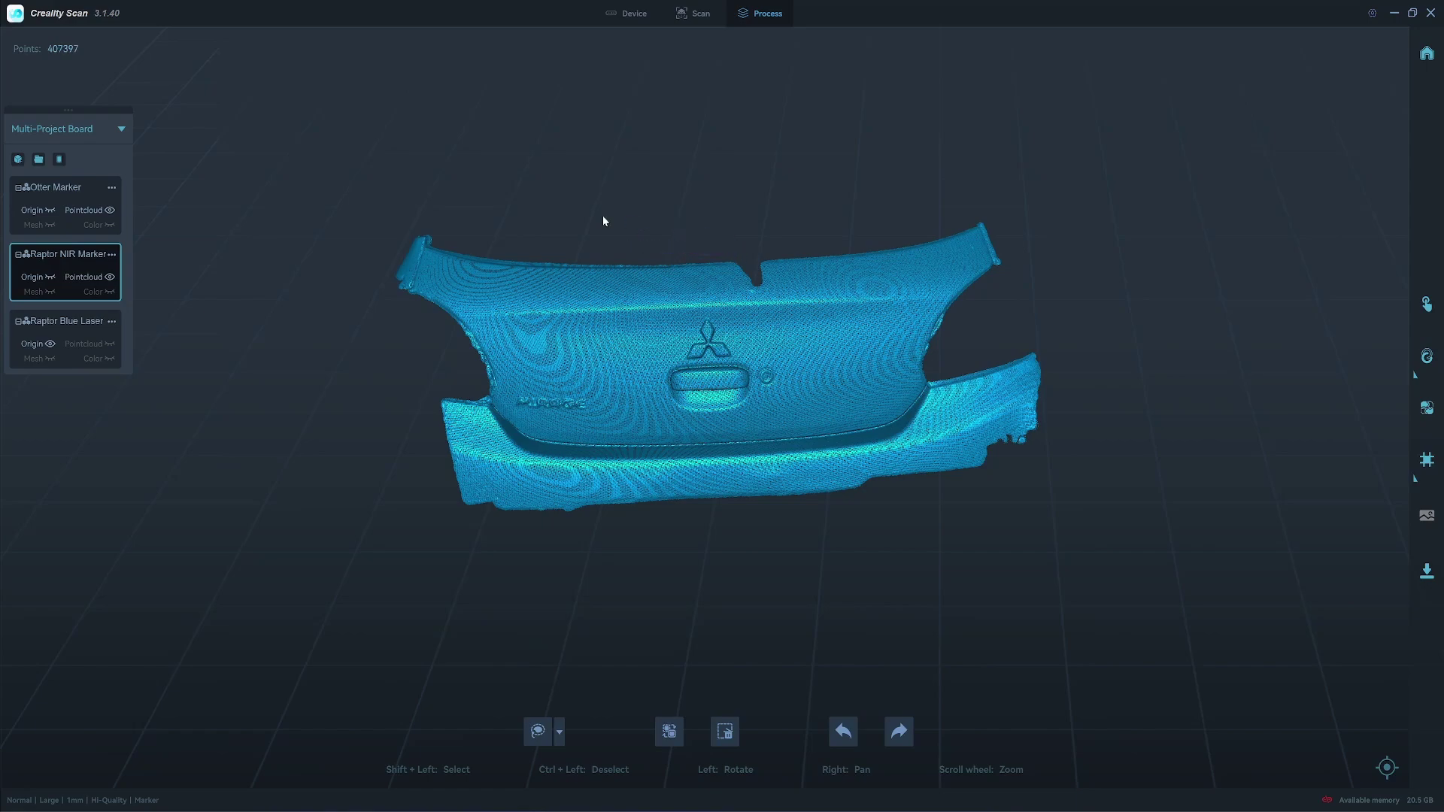
left_click_drag(604, 213, 771, 175)
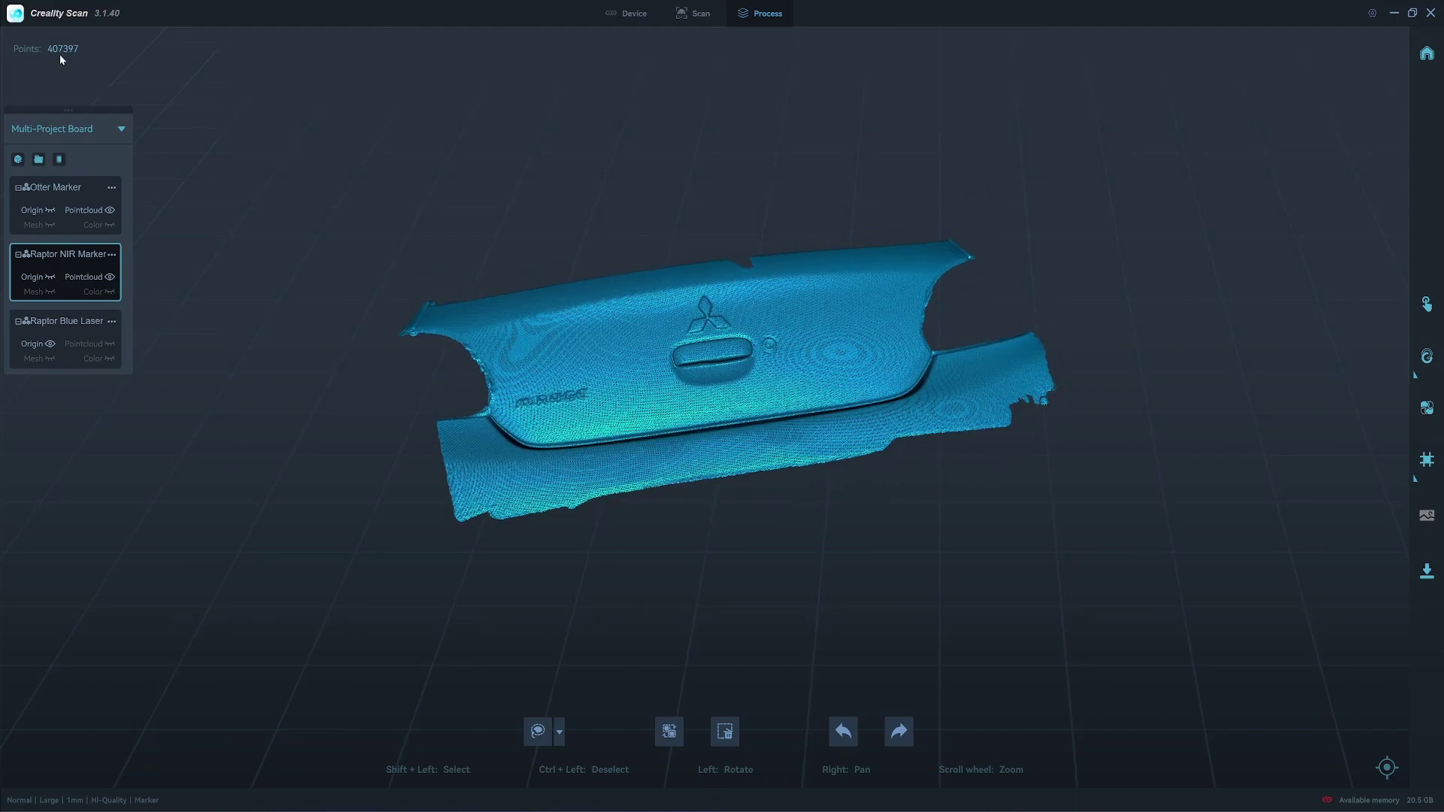
mouse_move(858, 306)
left_mouse_down()
mouse_move(788, 419)
mouse_move(711, 469)
left_mouse_up()
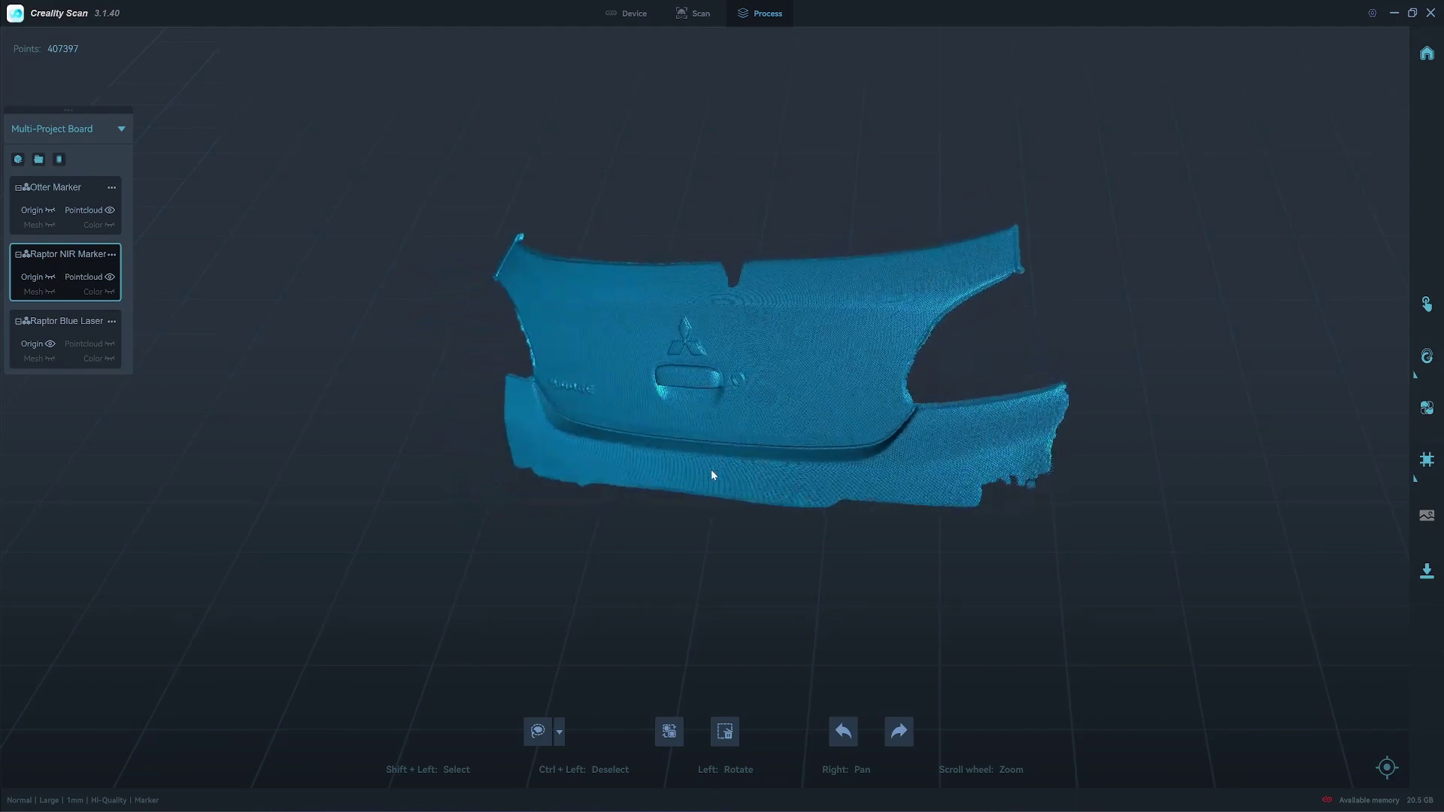
Step: Compare the NIR trunk-lid cloud against the Otter Marker scan
left_click(97, 217)
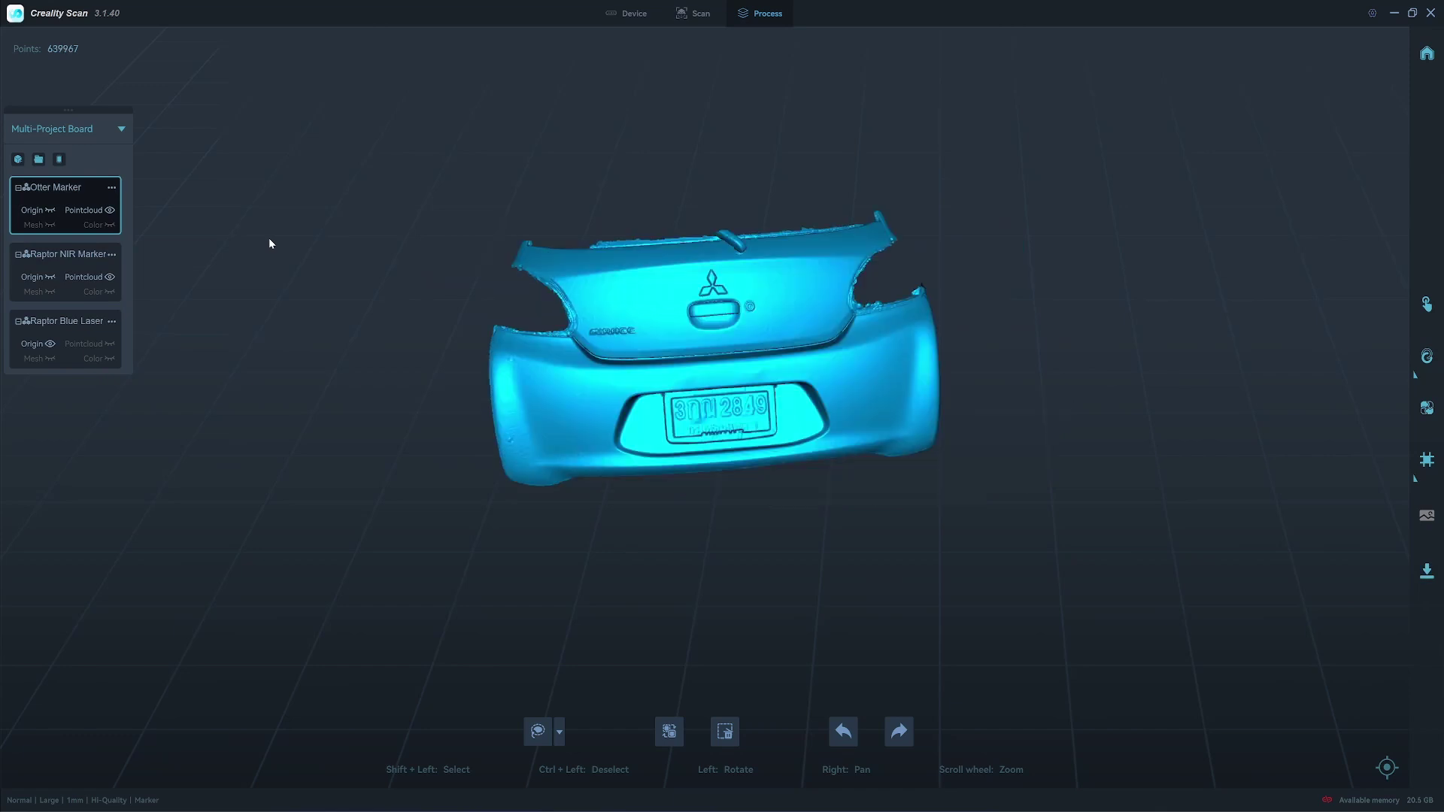
mouse_move(613, 337)
left_mouse_down()
mouse_move(656, 429)
mouse_move(742, 285)
mouse_move(533, 306)
left_mouse_up()
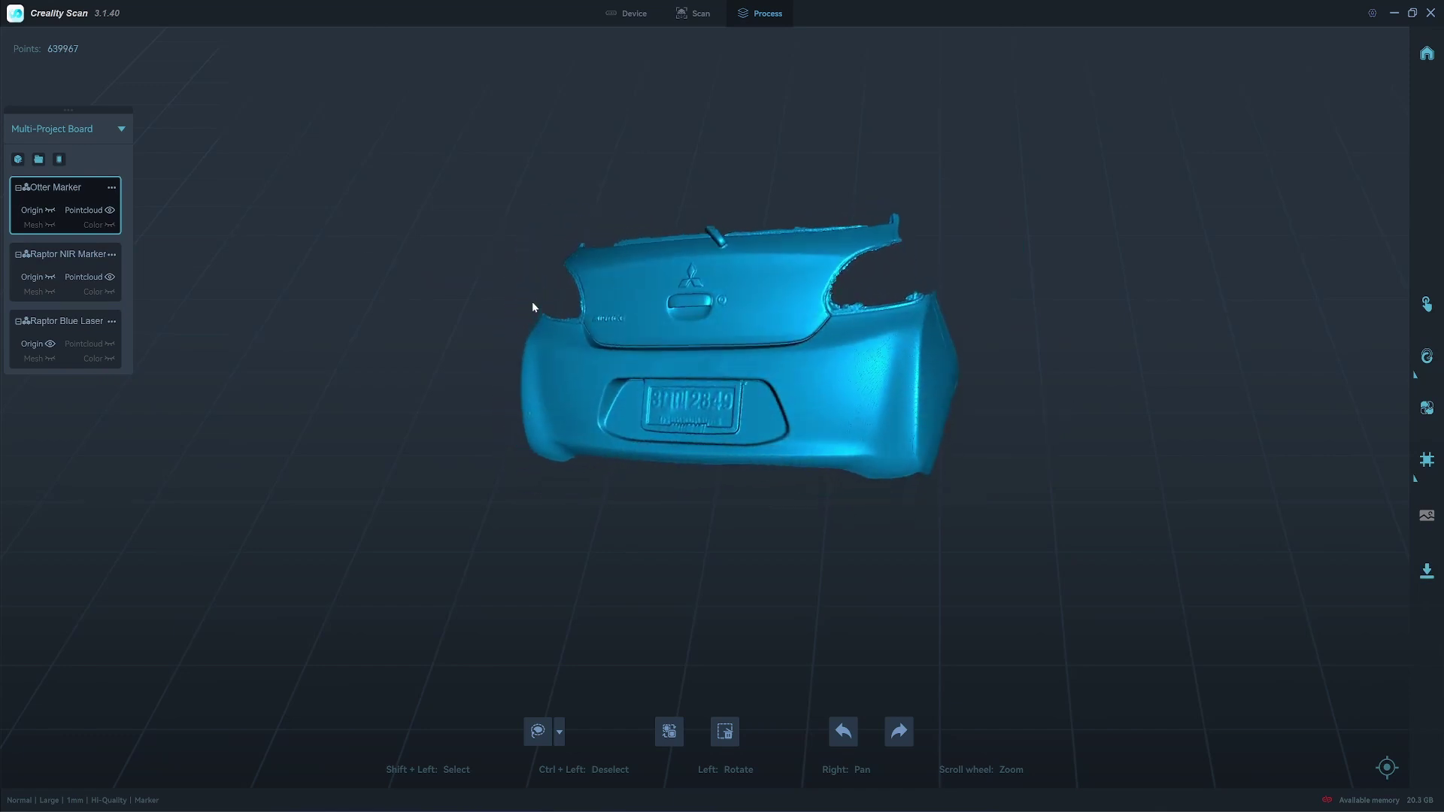
left_click(68, 283)
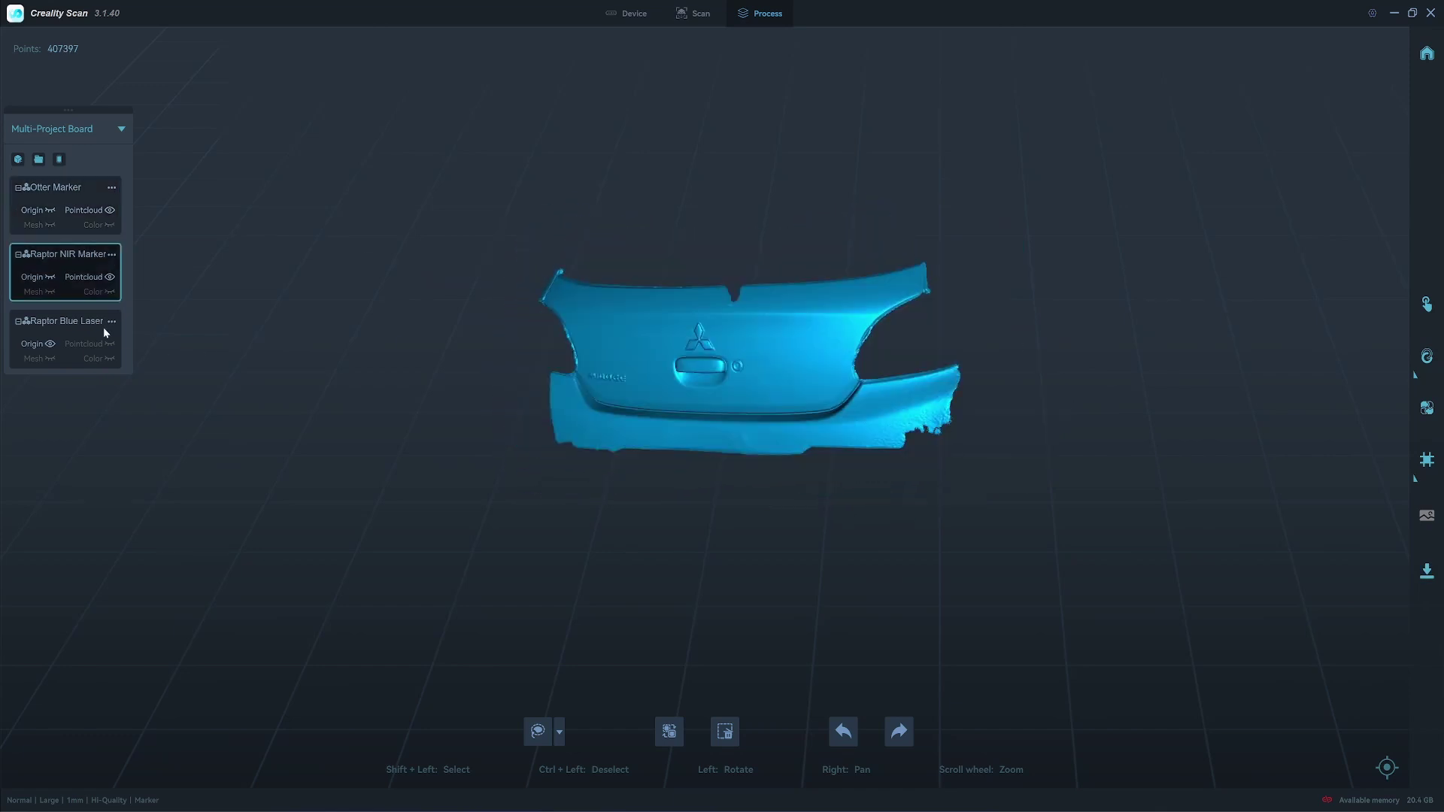
Step: Optimize the Raptor Blue Laser scan at 0.46 mm and inspect the dense trunk-lid cloud
left_click(67, 339)
left_click_drag(612, 425, 687, 421)
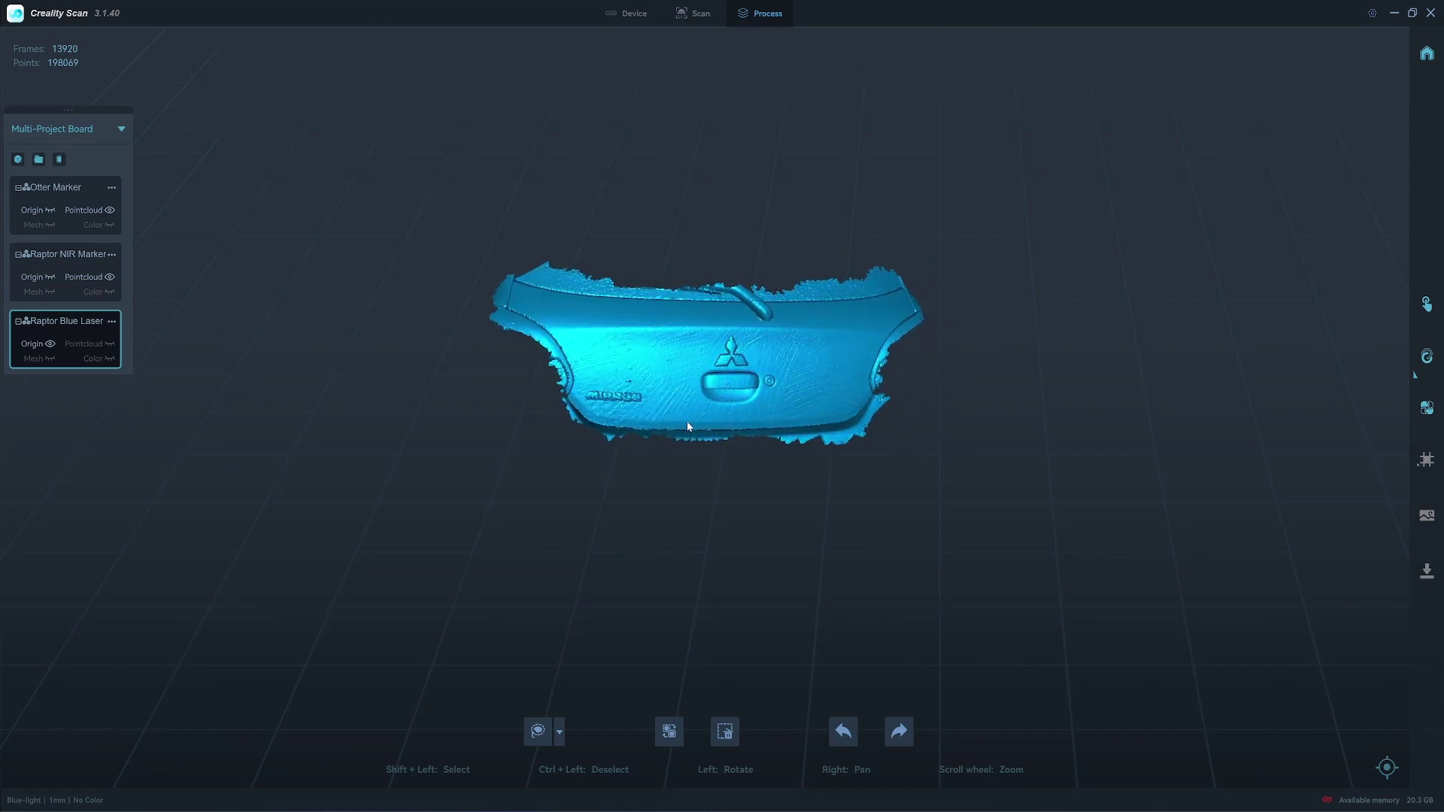
left_click(1428, 304)
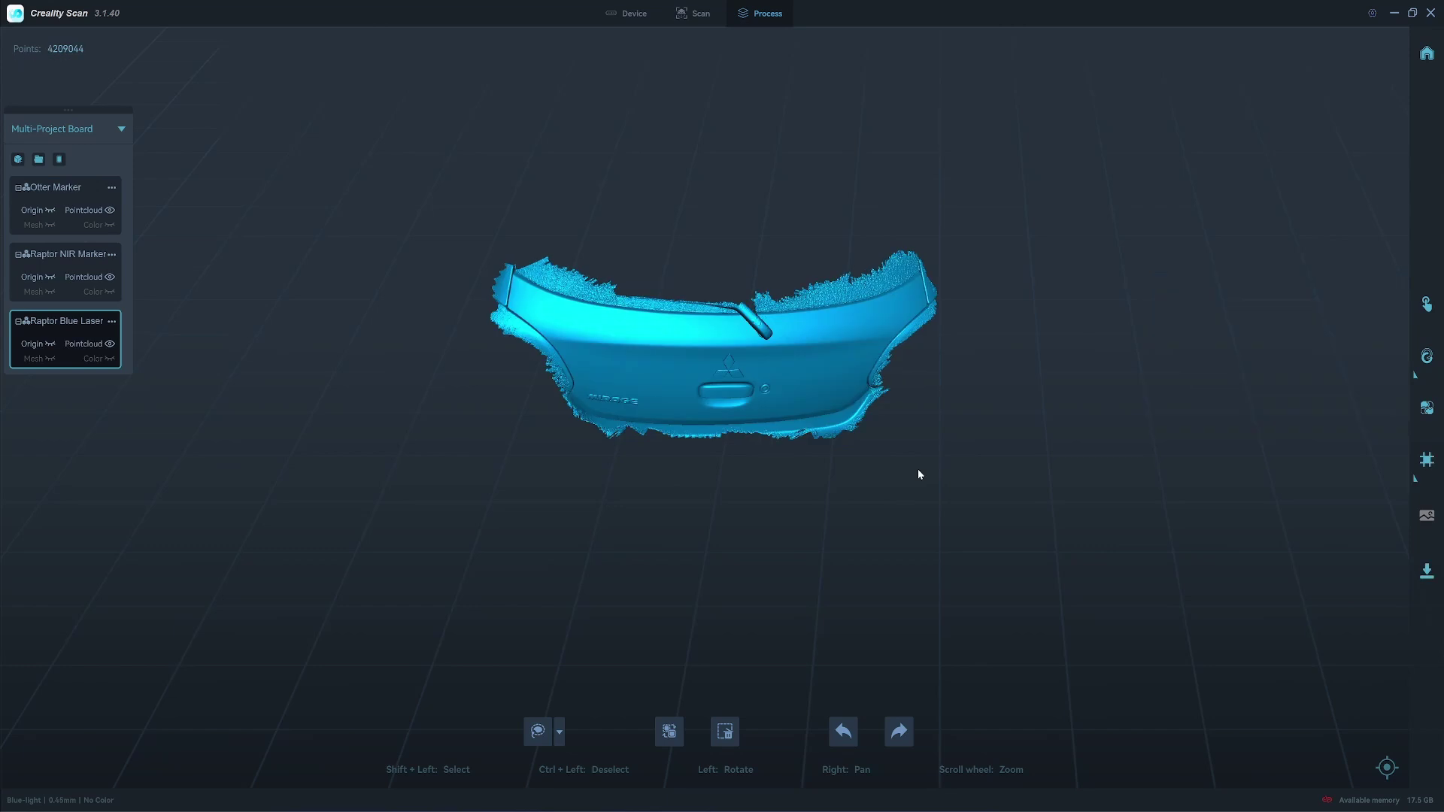
mouse_move(917, 469)
left_mouse_down()
mouse_move(864, 474)
mouse_move(863, 537)
mouse_move(880, 378)
mouse_move(939, 350)
mouse_move(894, 328)
mouse_move(878, 354)
mouse_move(682, 343)
left_mouse_up()
scroll(836, 314, "up", 3)
scroll(835, 315, "up", 2)
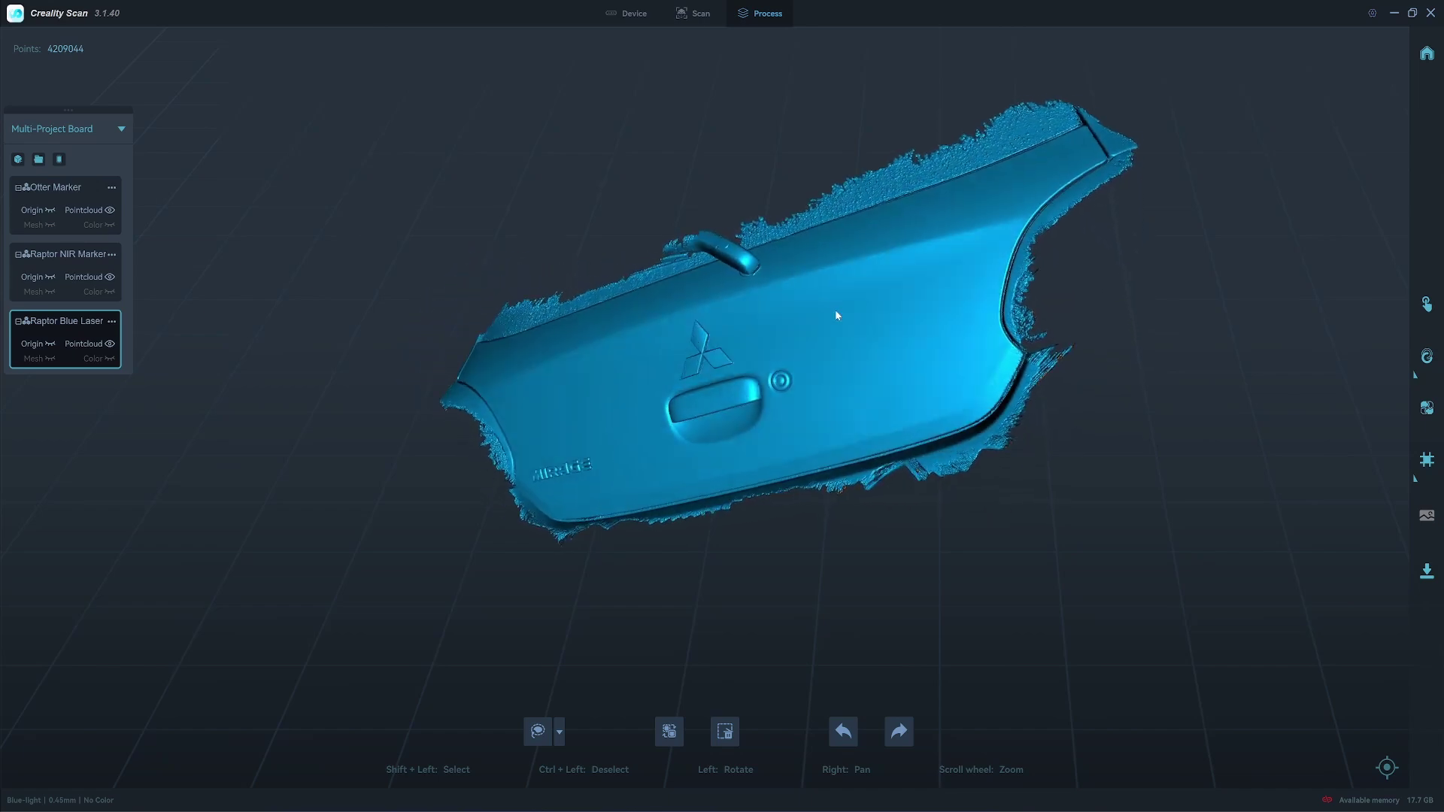
mouse_move(835, 315)
left_mouse_down()
mouse_move(793, 420)
mouse_move(890, 481)
mouse_move(932, 408)
mouse_move(829, 447)
mouse_move(920, 436)
mouse_move(888, 408)
mouse_move(955, 314)
mouse_move(637, 345)
mouse_move(775, 388)
mouse_move(936, 482)
mouse_move(1023, 497)
mouse_move(790, 451)
left_mouse_up()
scroll(932, 408, "up", 3)
scroll(790, 450, "up", 4)
mouse_move(568, 383)
left_mouse_down()
mouse_move(549, 408)
mouse_move(908, 509)
mouse_move(937, 455)
mouse_move(937, 374)
mouse_move(1076, 380)
mouse_move(854, 424)
mouse_move(458, 427)
left_mouse_up()
scroll(907, 508, "up", 4)
scroll(818, 450, "up", 2)
scroll(815, 436, "down", 4)
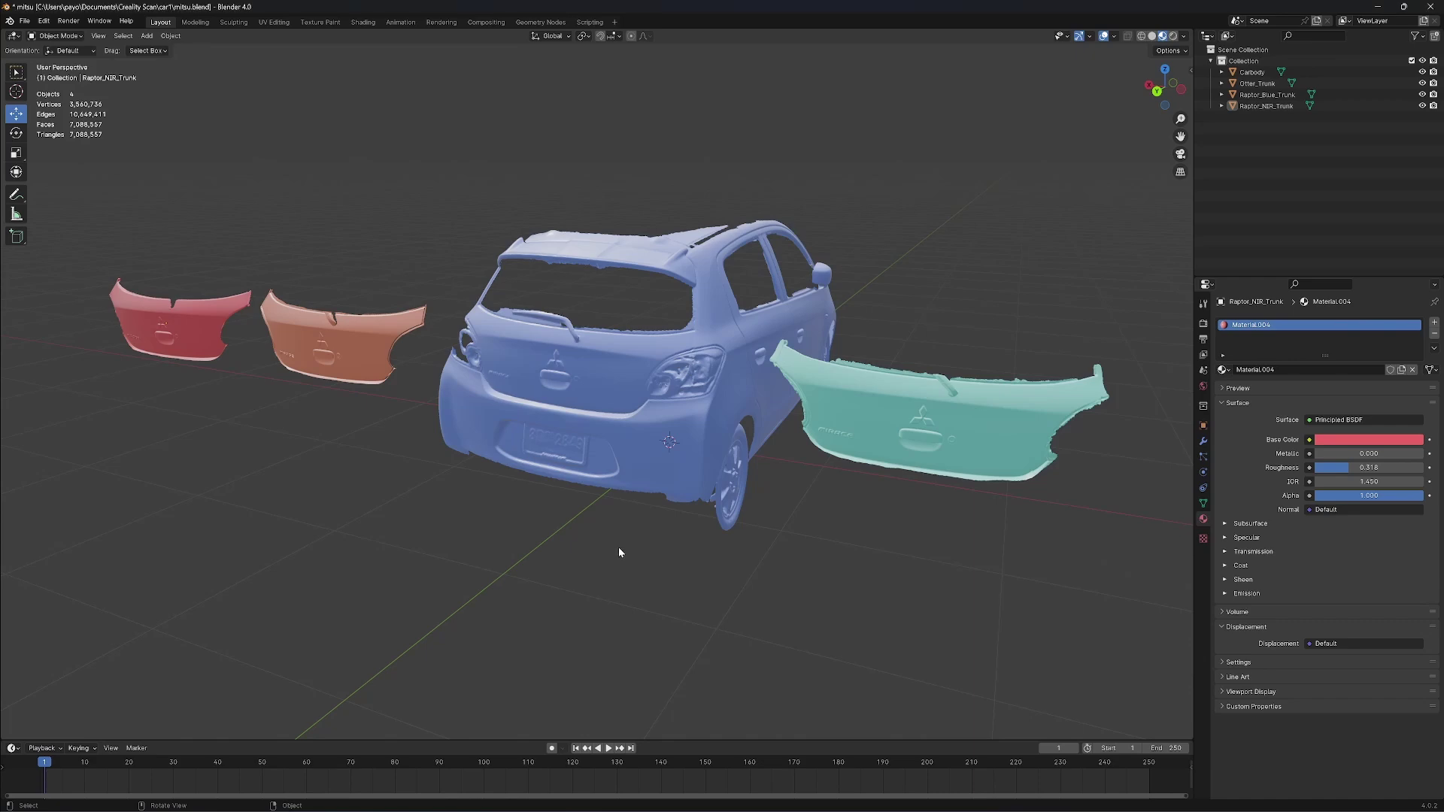
Step: Select the car body and orbit to a rear view facing the teal trunk scan
middle_click_drag(619, 548, 619, 547)
scroll(619, 547, "up", 4)
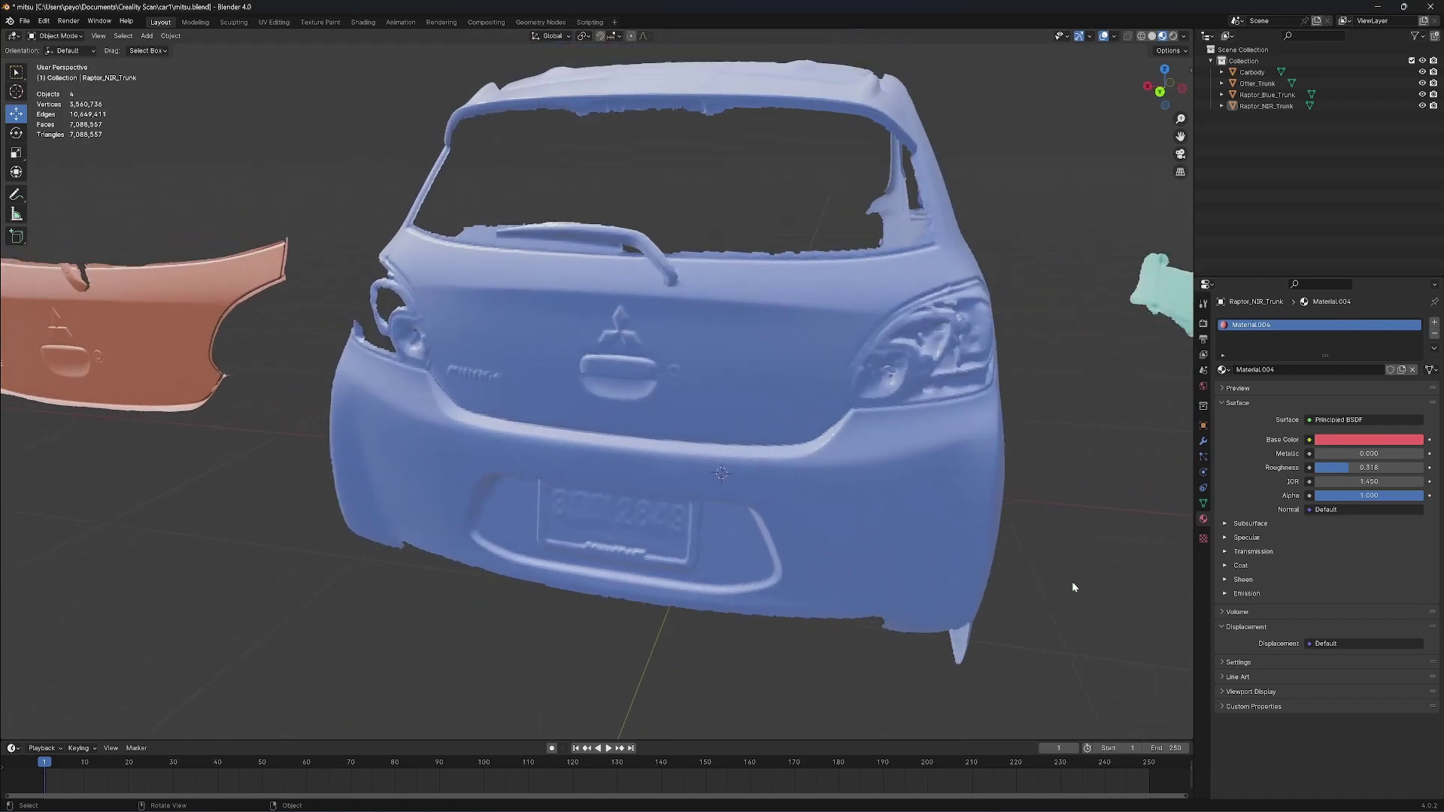
mouse_move(1071, 581)
middle_mouse_down()
mouse_move(677, 395)
mouse_move(512, 250)
middle_mouse_up()
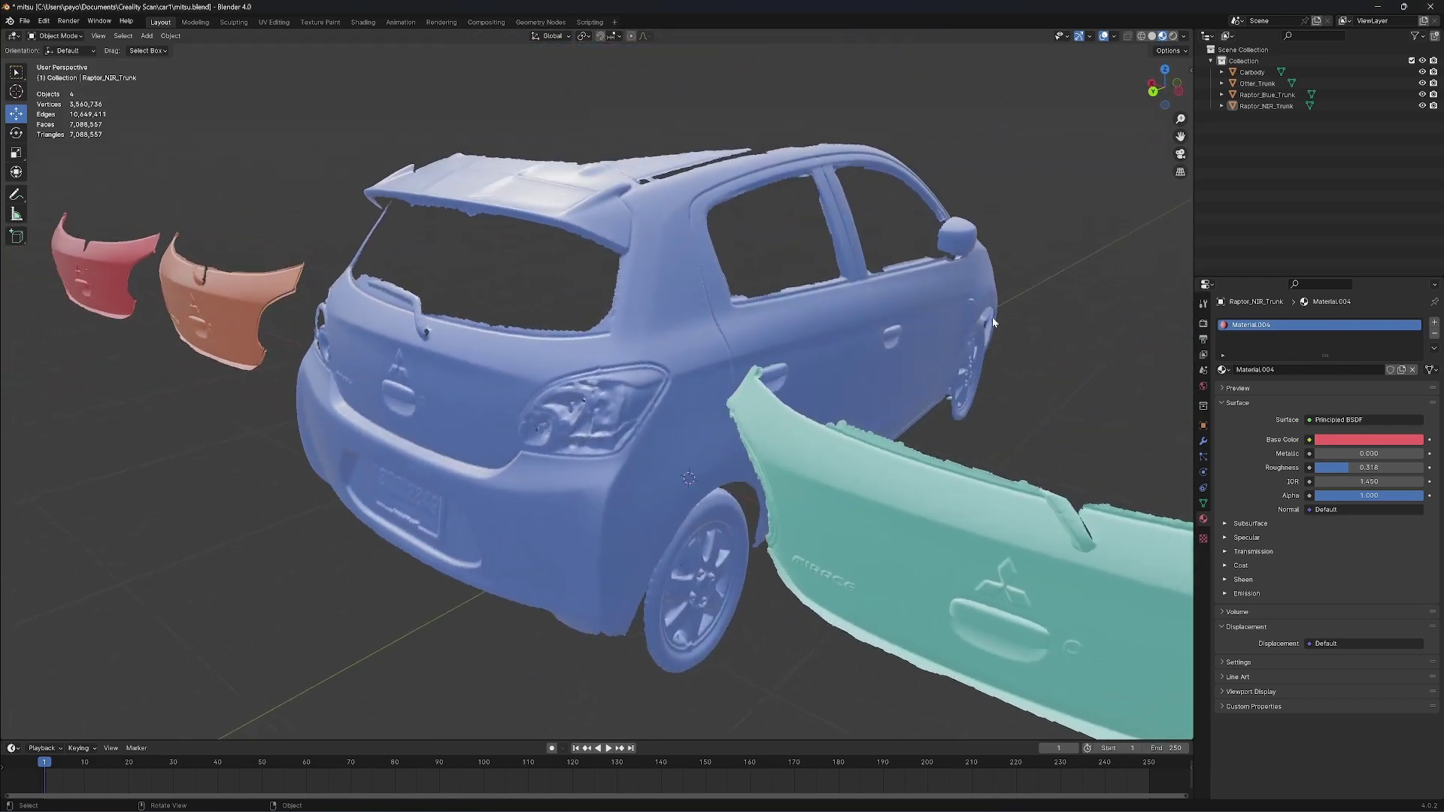
mouse_move(992, 317)
middle_mouse_down()
mouse_move(666, 383)
mouse_move(1082, 377)
mouse_move(569, 398)
middle_mouse_up()
left_click(617, 376)
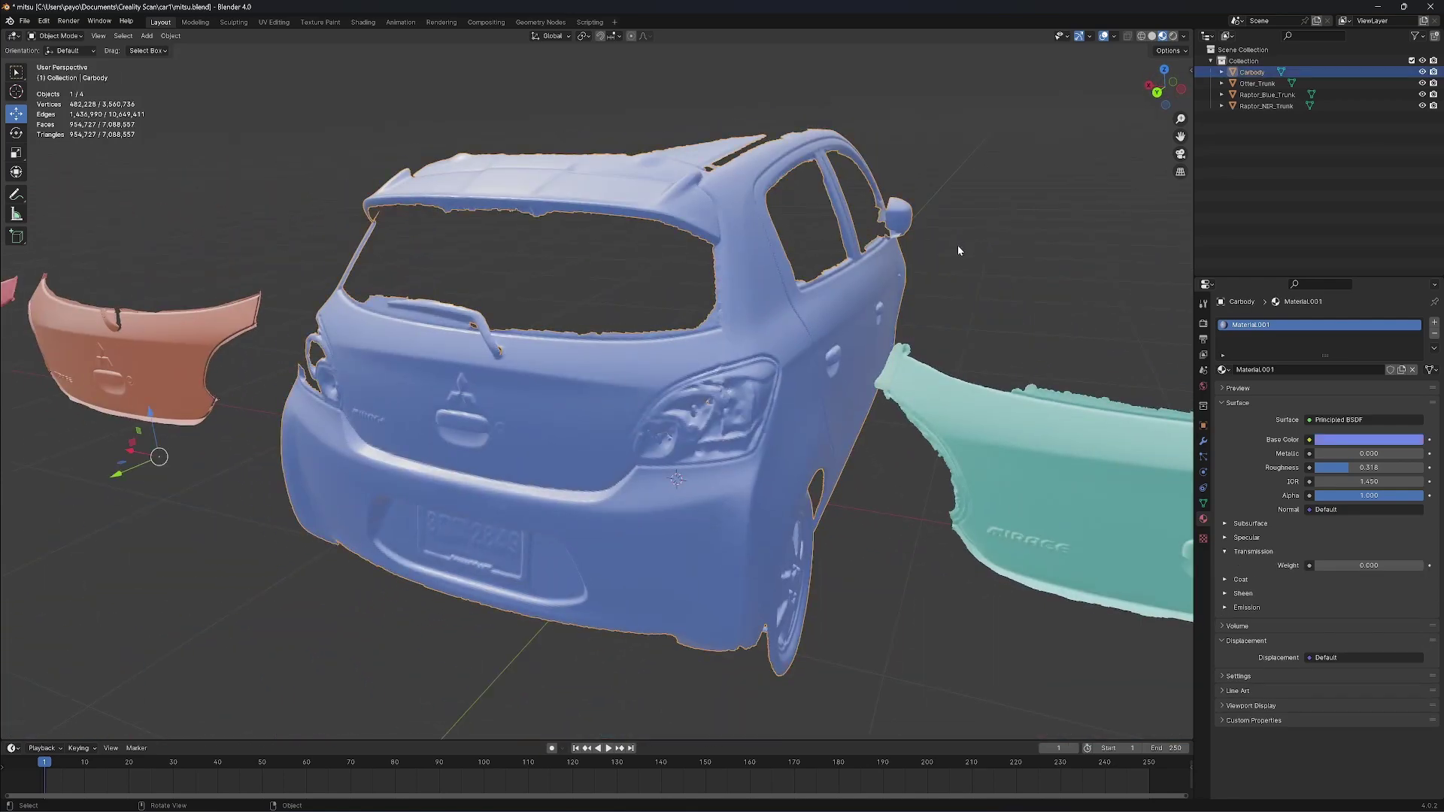
middle_click_drag(994, 272, 881, 352)
scroll(881, 352, "up", 4)
mouse_move(507, 437)
middle_mouse_down()
mouse_move(529, 421)
mouse_move(416, 391)
mouse_move(528, 406)
mouse_move(547, 369)
mouse_move(533, 256)
middle_mouse_up()
scroll(527, 405, "down", 3)
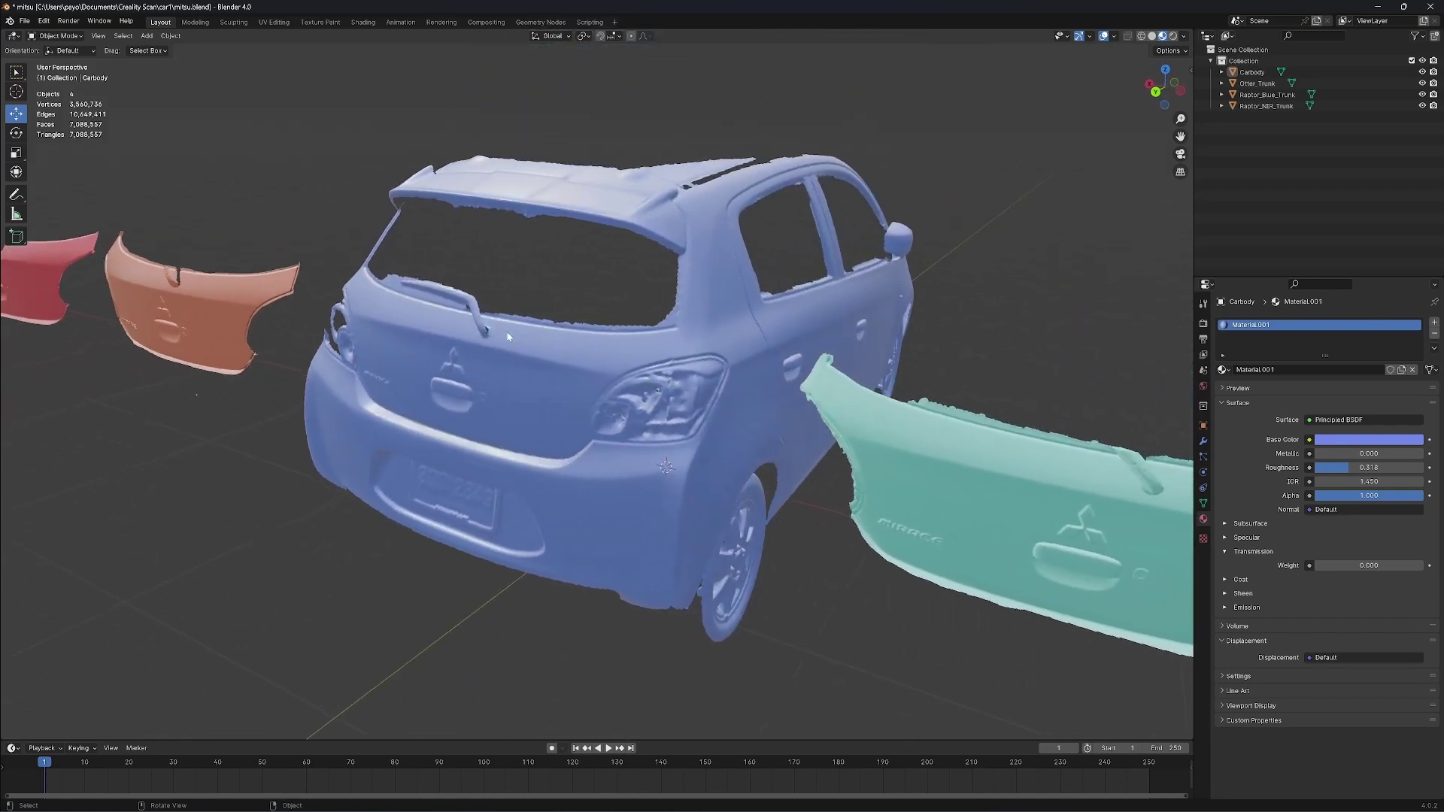
mouse_move(507, 330)
middle_mouse_down()
mouse_move(545, 392)
mouse_move(633, 402)
mouse_move(705, 486)
middle_mouse_up()
scroll(545, 391, "up", 3)
scroll(561, 388, "down", 2)
scroll(704, 485, "down", 2)
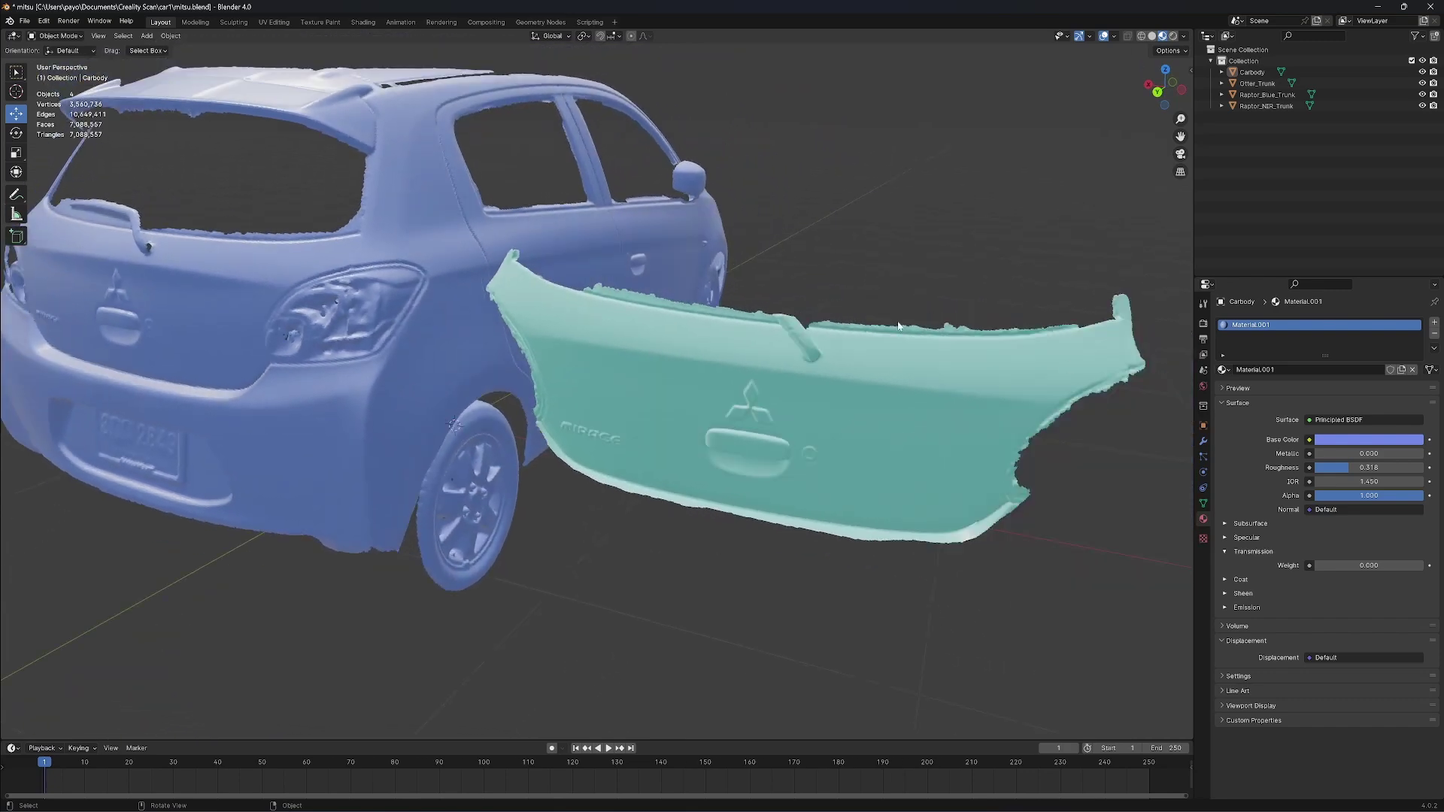
scroll(451, 339, "down", 2)
scroll(564, 372, "up", 4)
mouse_move(564, 372)
middle_mouse_down()
mouse_move(740, 513)
mouse_move(1140, 329)
middle_mouse_up()
Step: Switch to rendered shading and compare the teal and orange lids against the car rear
key("Tab")
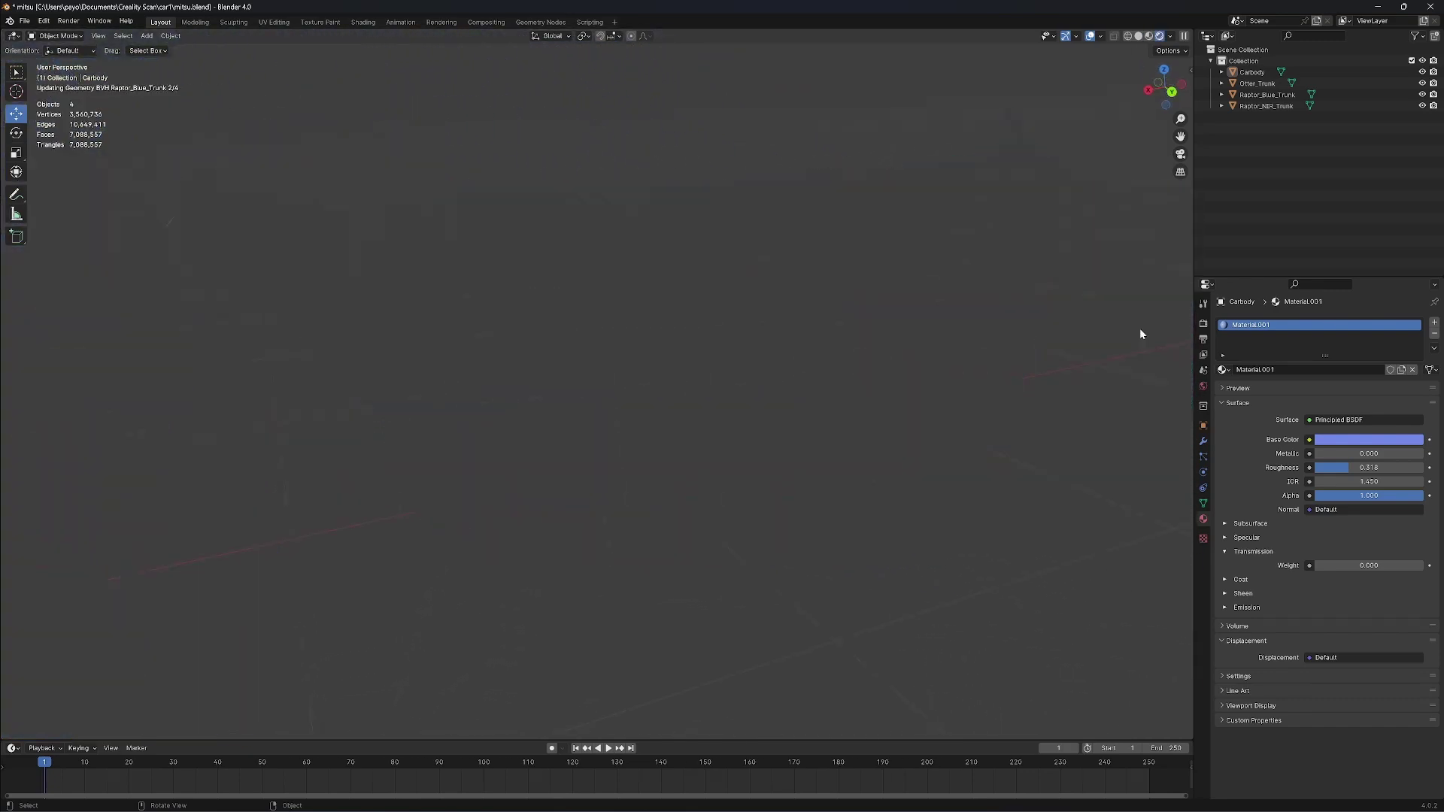
key("Tab")
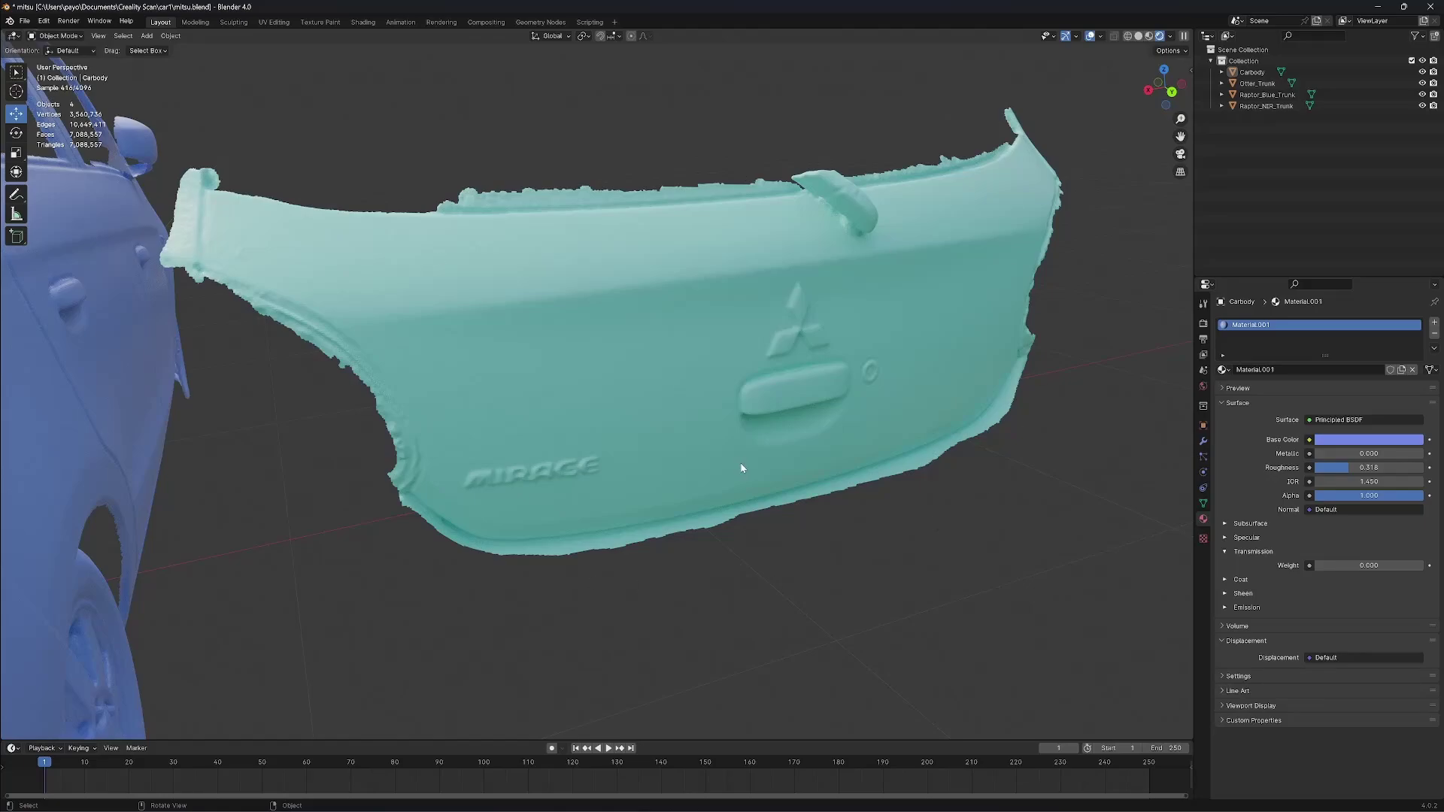
middle_click_drag(741, 467, 282, 395, "shift")
scroll(431, 433, "up", 3)
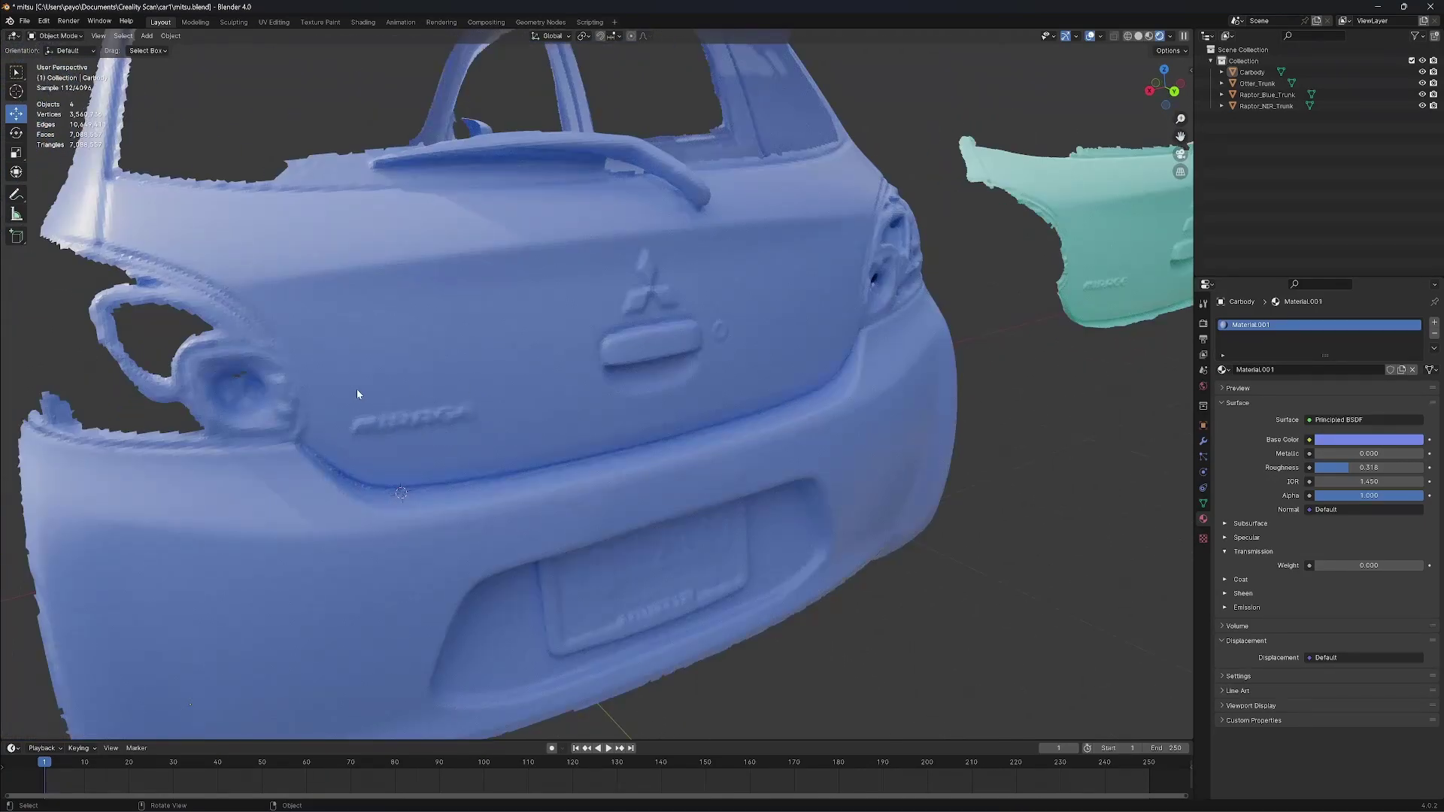
scroll(585, 209, "down", 4)
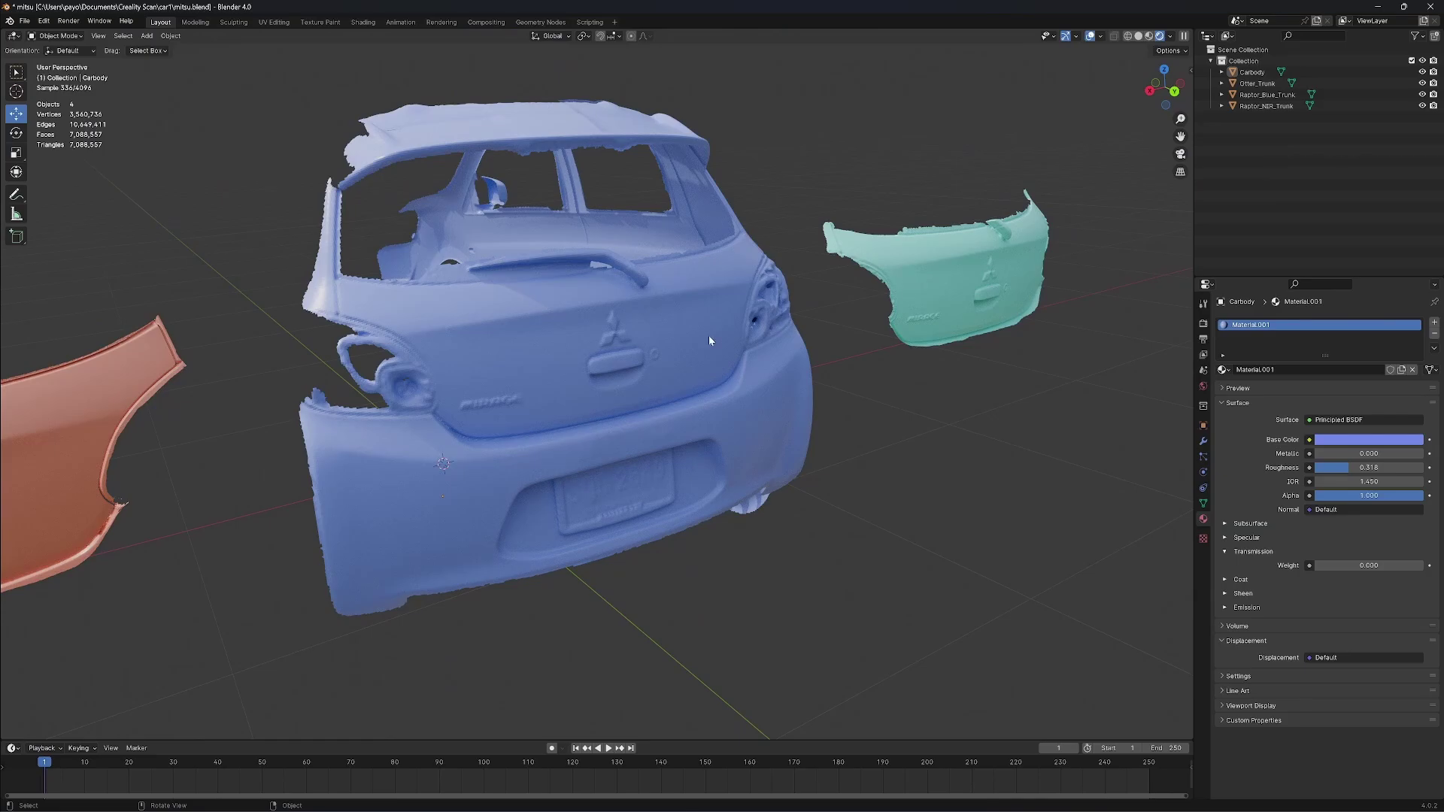
scroll(709, 335, "up", 3)
mouse_move(915, 290)
middle_mouse_down()
mouse_move(568, 230)
mouse_move(797, 269)
mouse_move(245, 352)
middle_mouse_up()
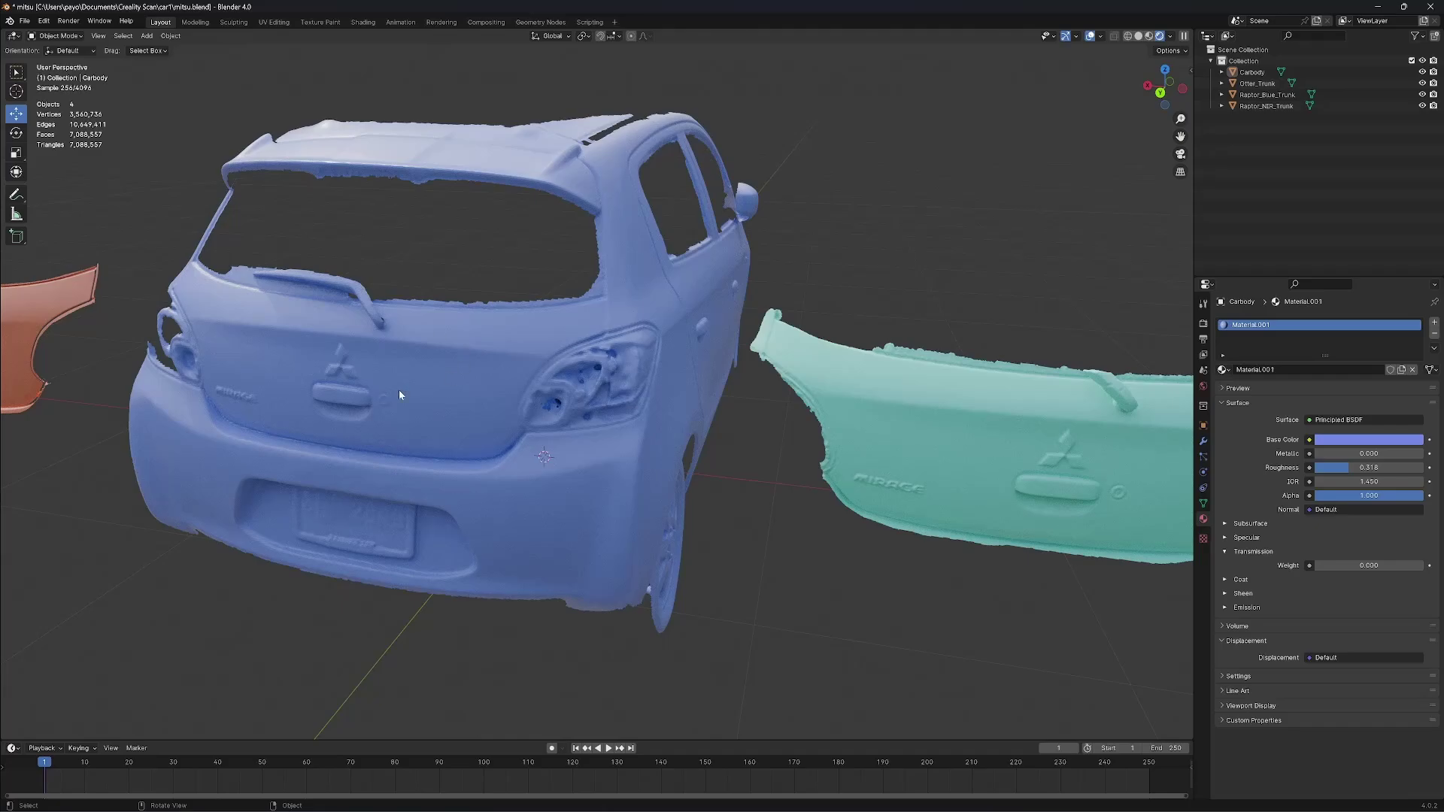
mouse_move(398, 389)
middle_mouse_down()
mouse_move(767, 455)
mouse_move(676, 442)
middle_mouse_up()
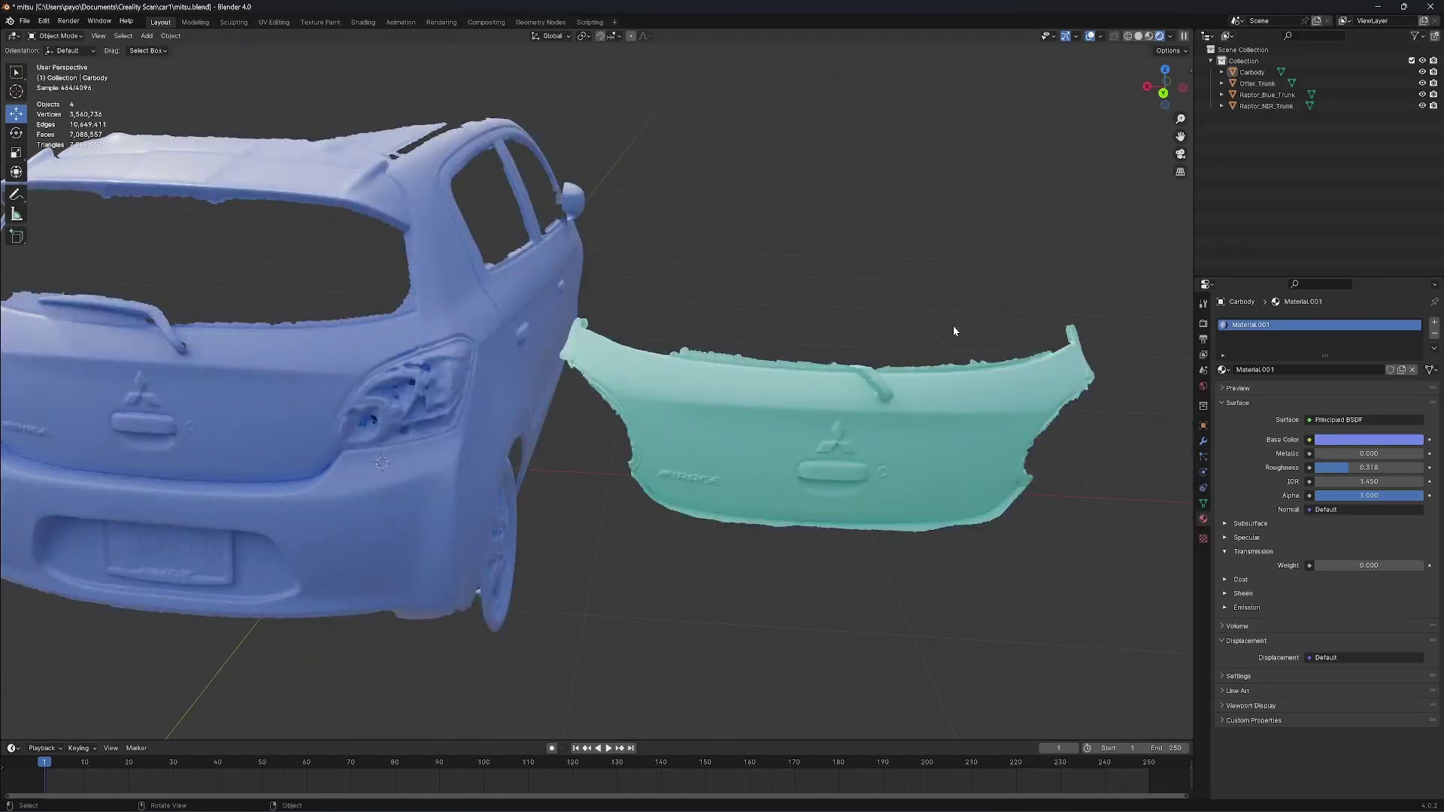
mouse_move(953, 326)
middle_mouse_down()
mouse_move(858, 373)
mouse_move(1017, 502)
middle_mouse_up()
scroll(857, 373, "up", 4)
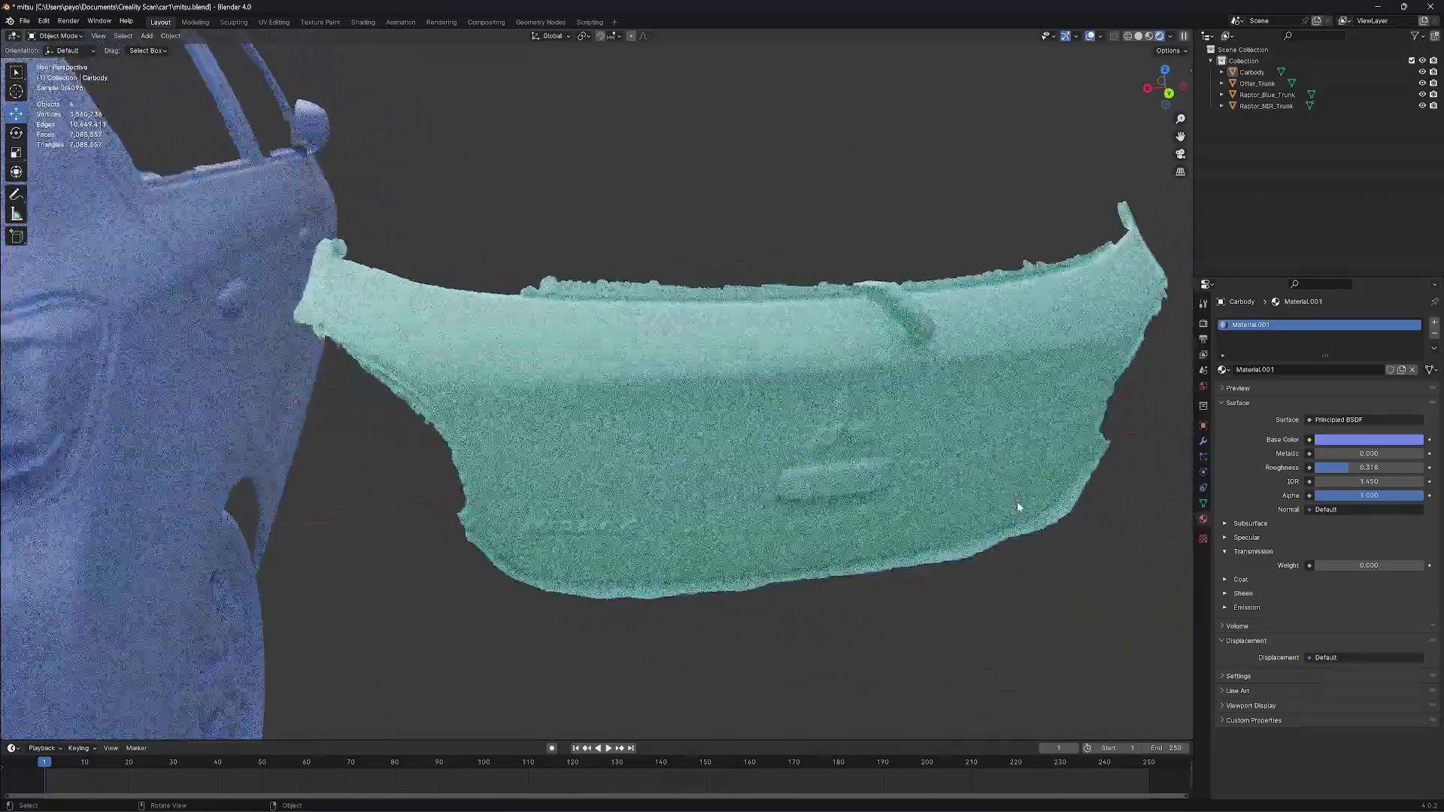
scroll(1089, 530, "down", 2)
scroll(1088, 533, "down", 3)
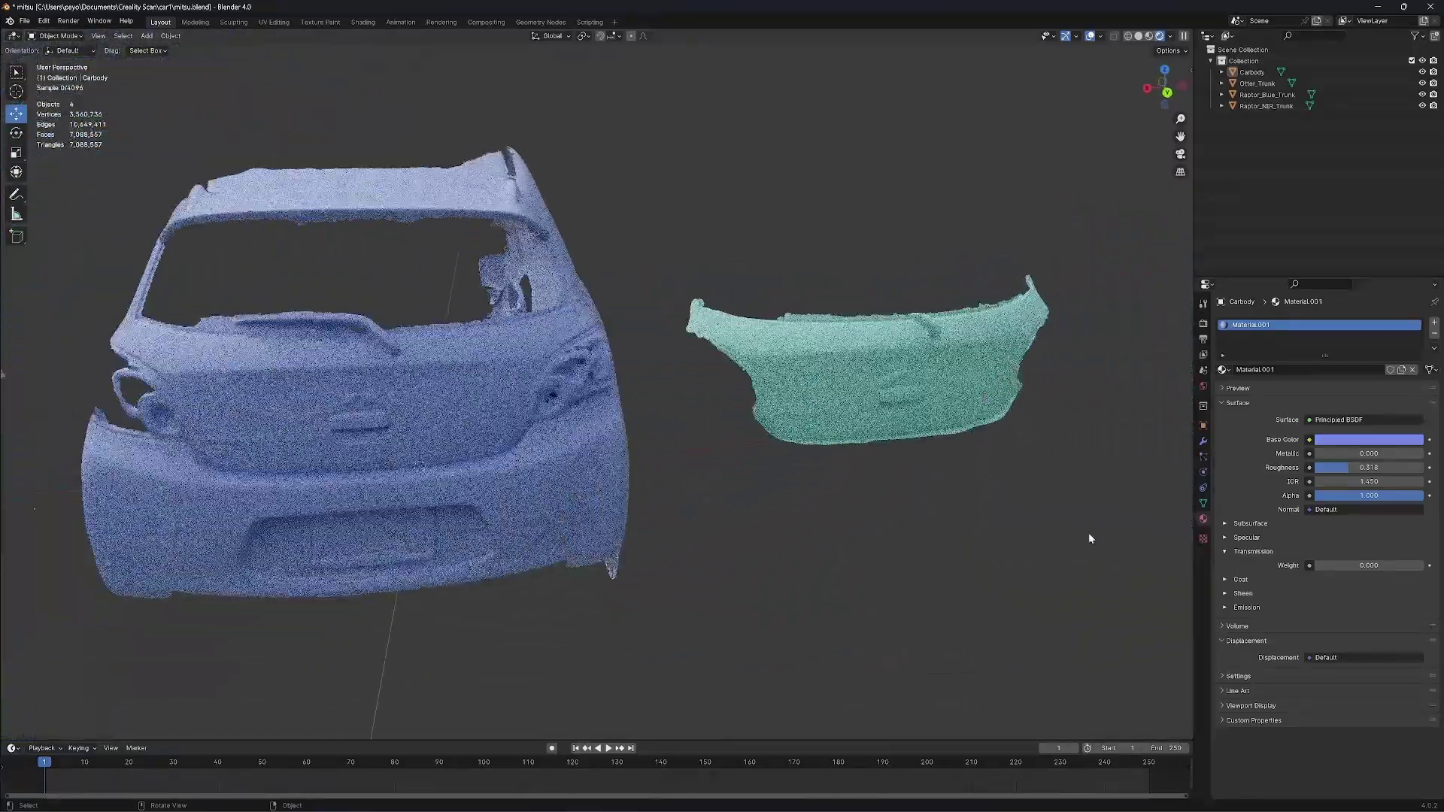
middle_click_drag(1089, 538, 1089, 538, "shift")
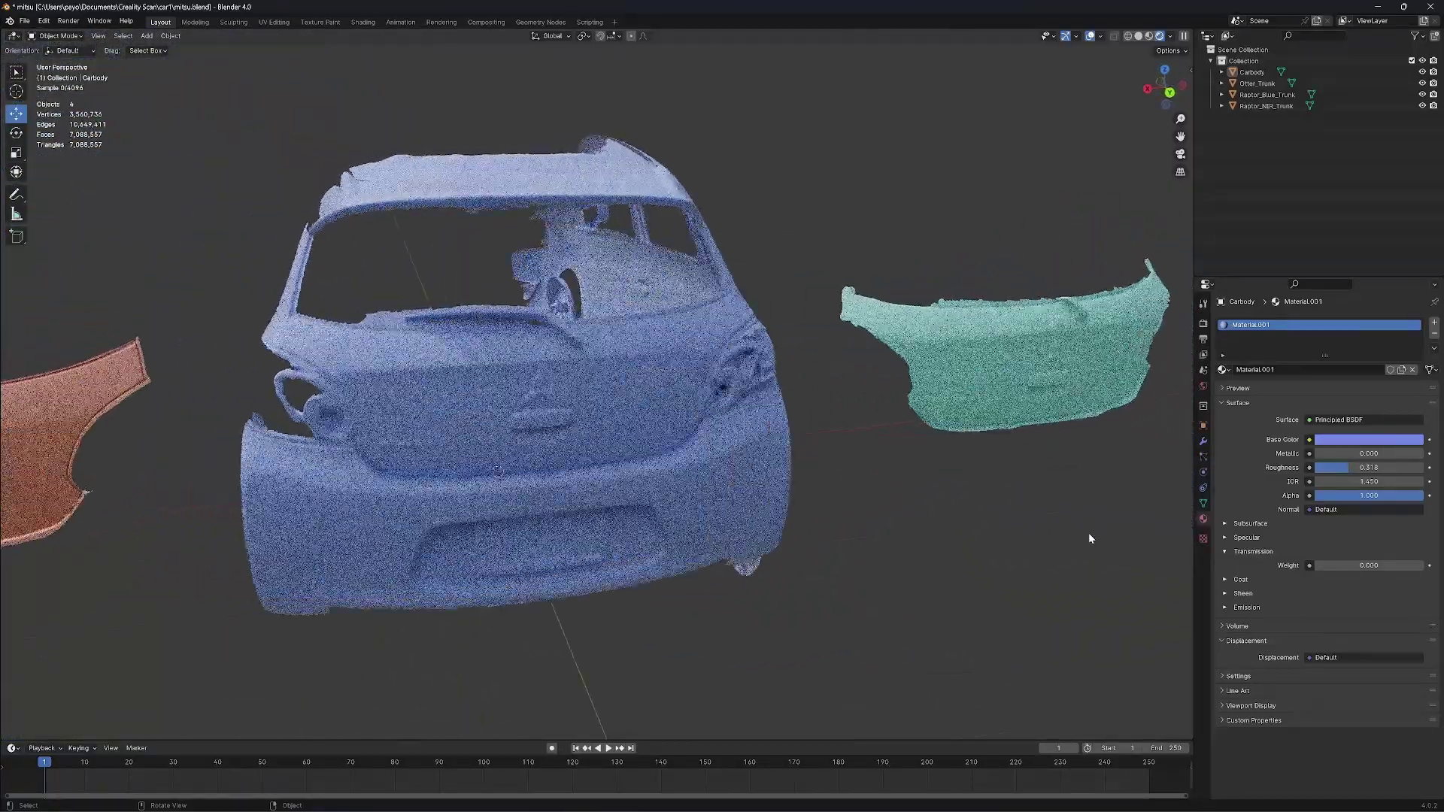
middle_click_drag(1110, 540, 1165, 327)
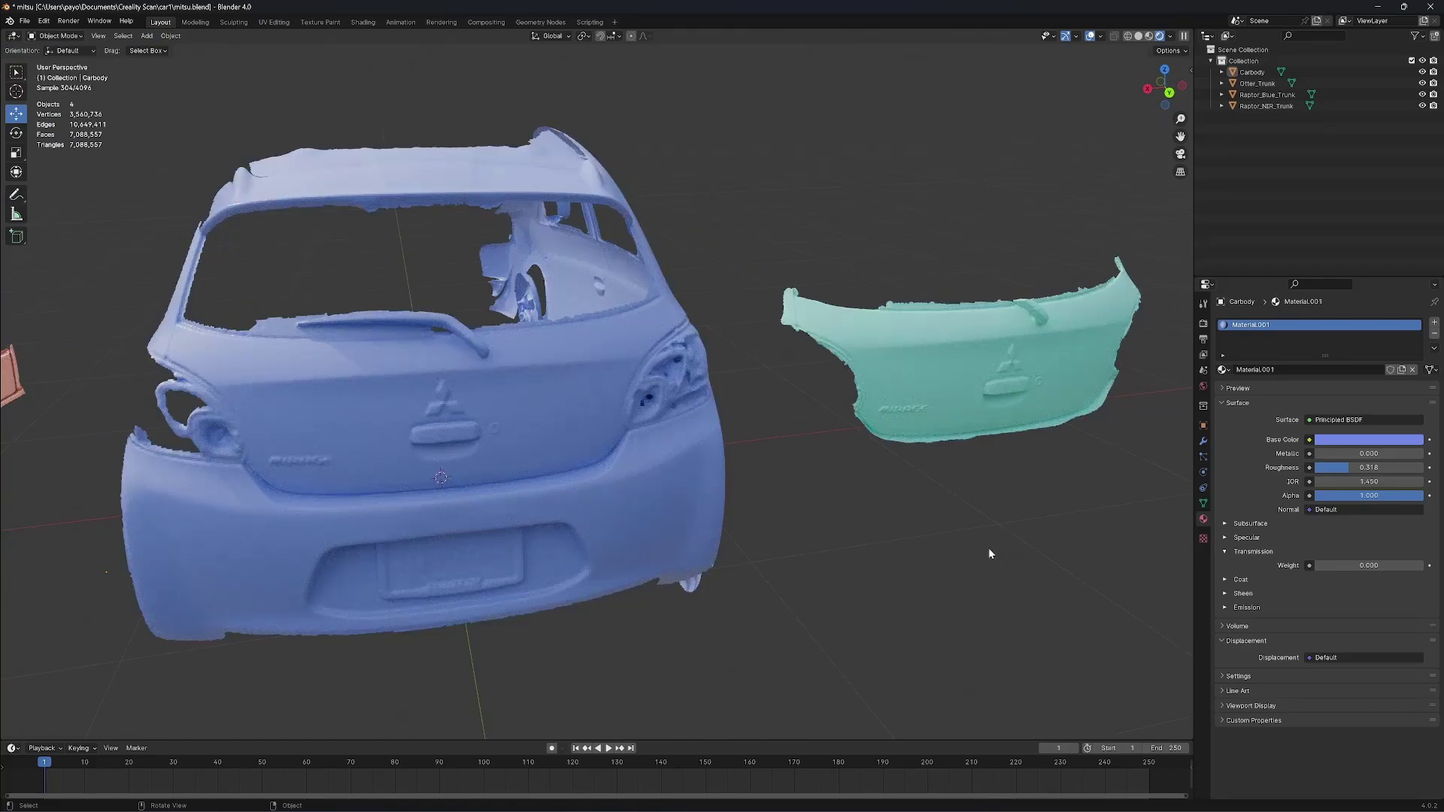
mouse_move(988, 547)
middle_mouse_down("shift")
mouse_move(1111, 530)
mouse_move(1072, 203)
middle_mouse_up("shift")
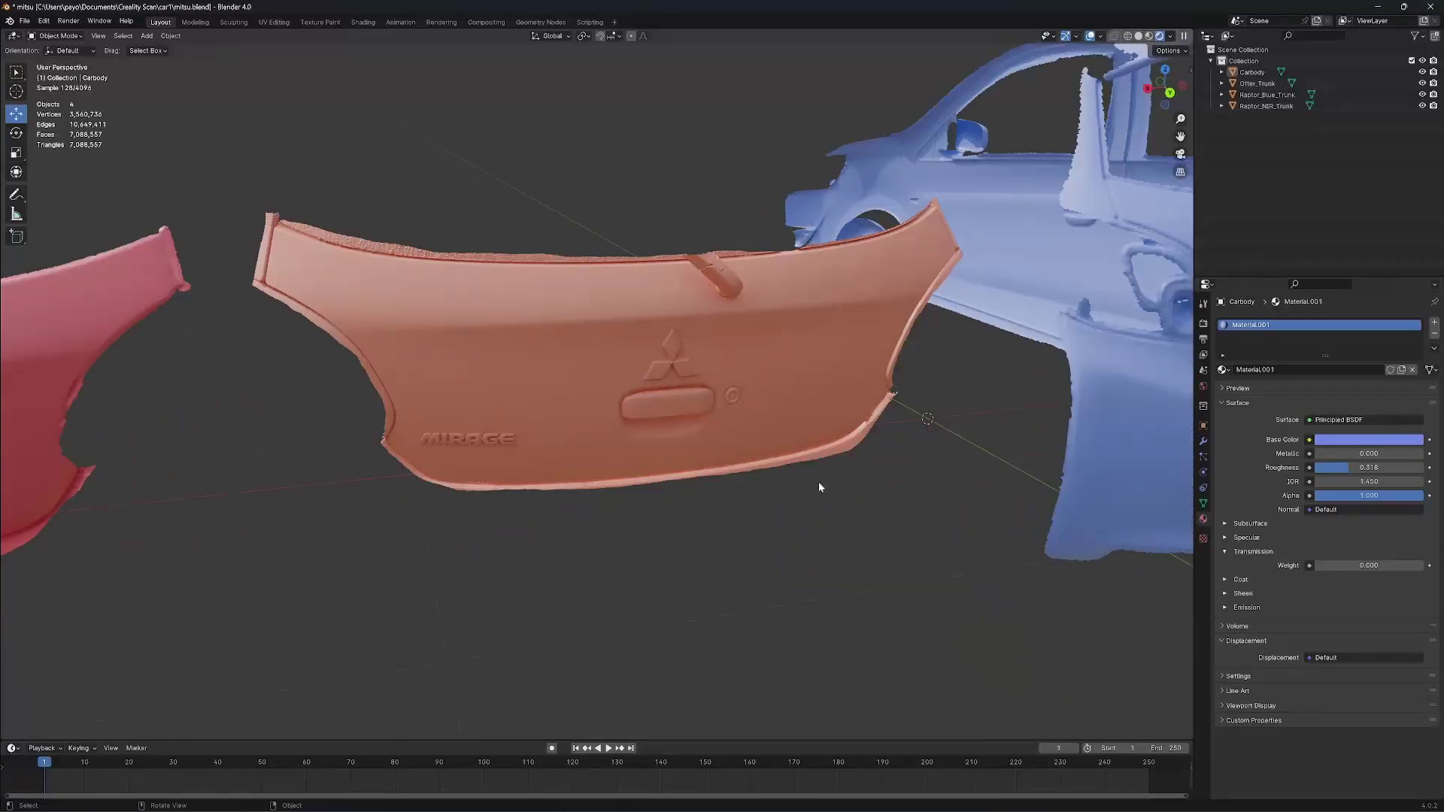
scroll(878, 522, "up", 3)
mouse_move(951, 479)
middle_mouse_down()
mouse_move(1007, 391)
mouse_move(991, 382)
middle_mouse_up()
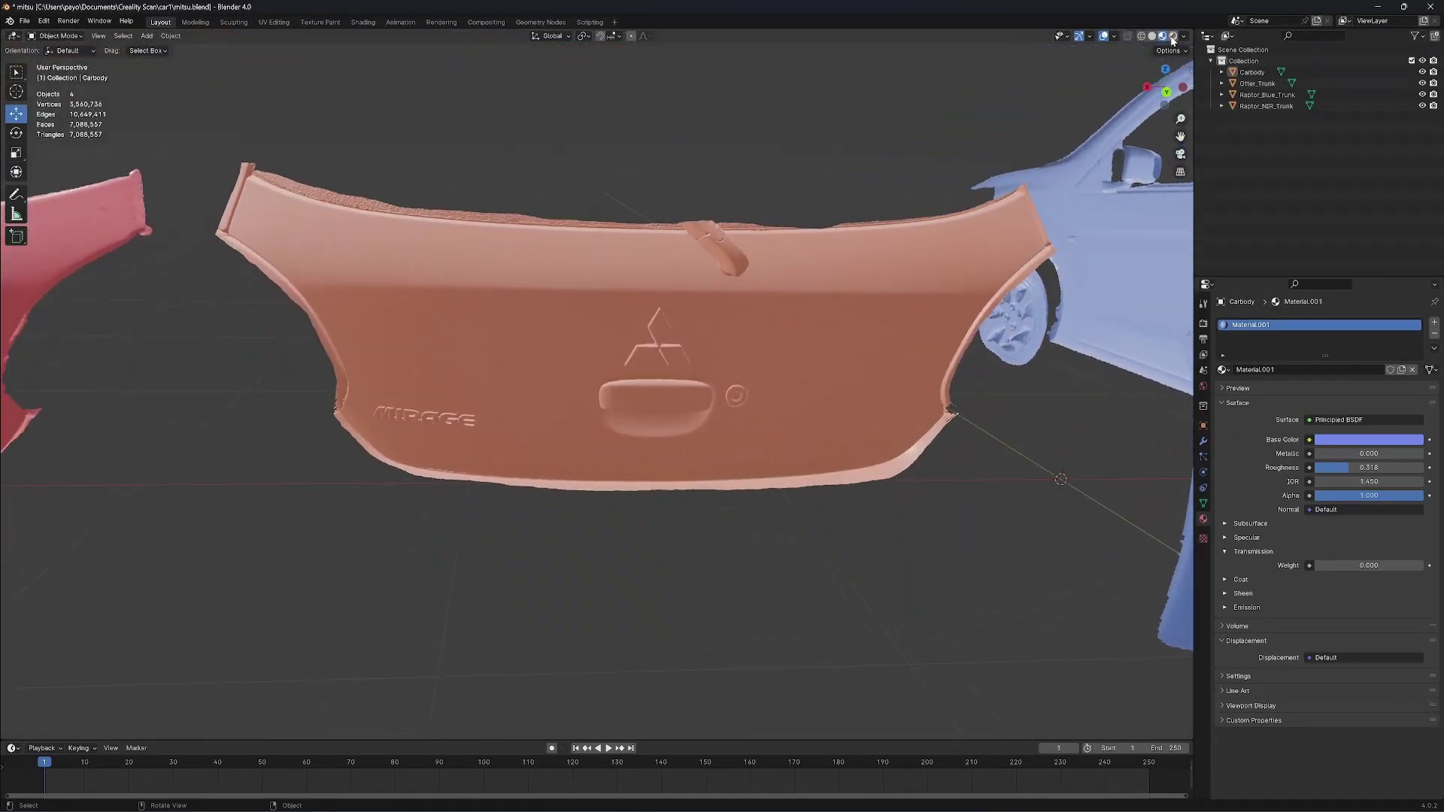
middle_click_drag(958, 480, 778, 526)
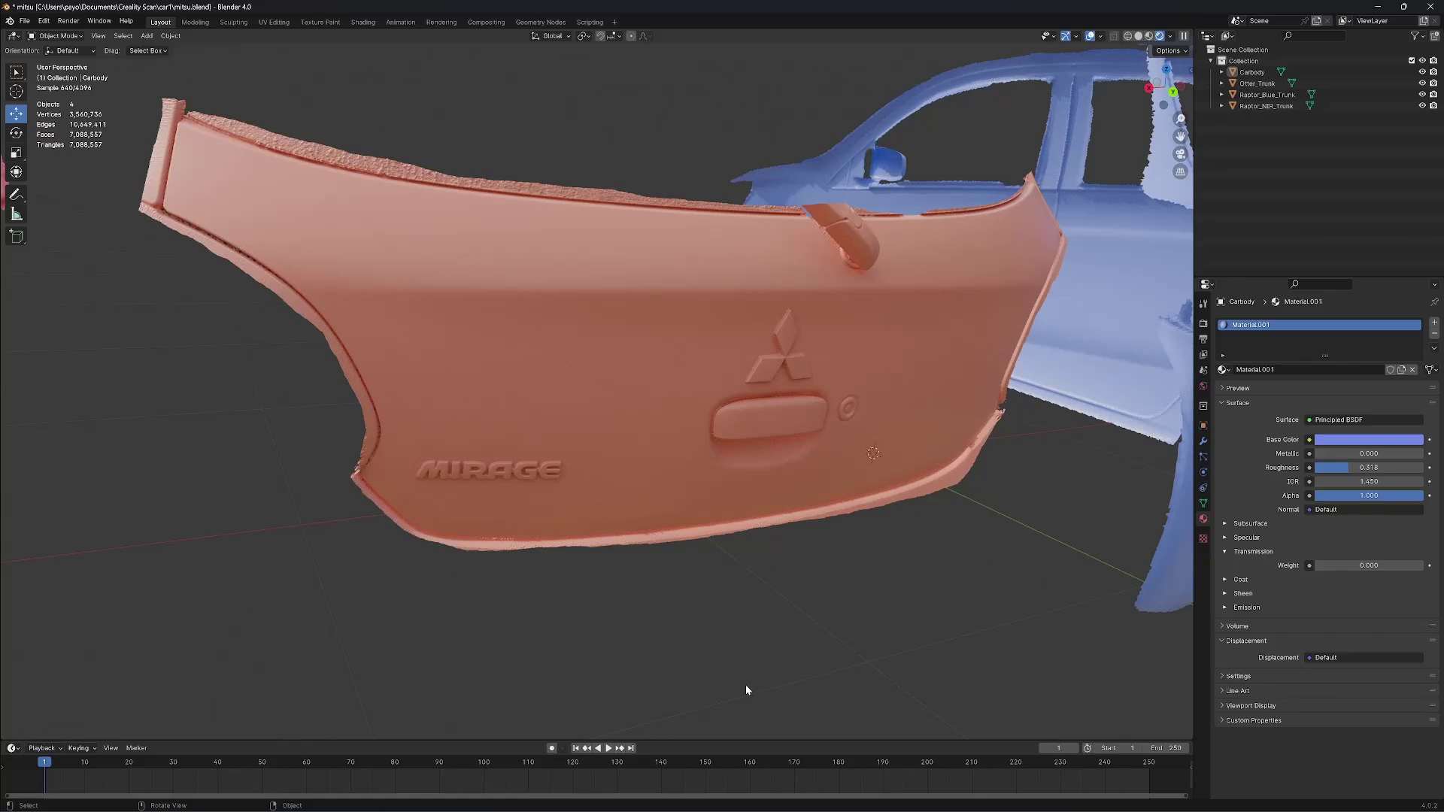
middle_click_drag(745, 685, 677, 564)
scroll(531, 301, "down", 4)
scroll(853, 412, "down", 3)
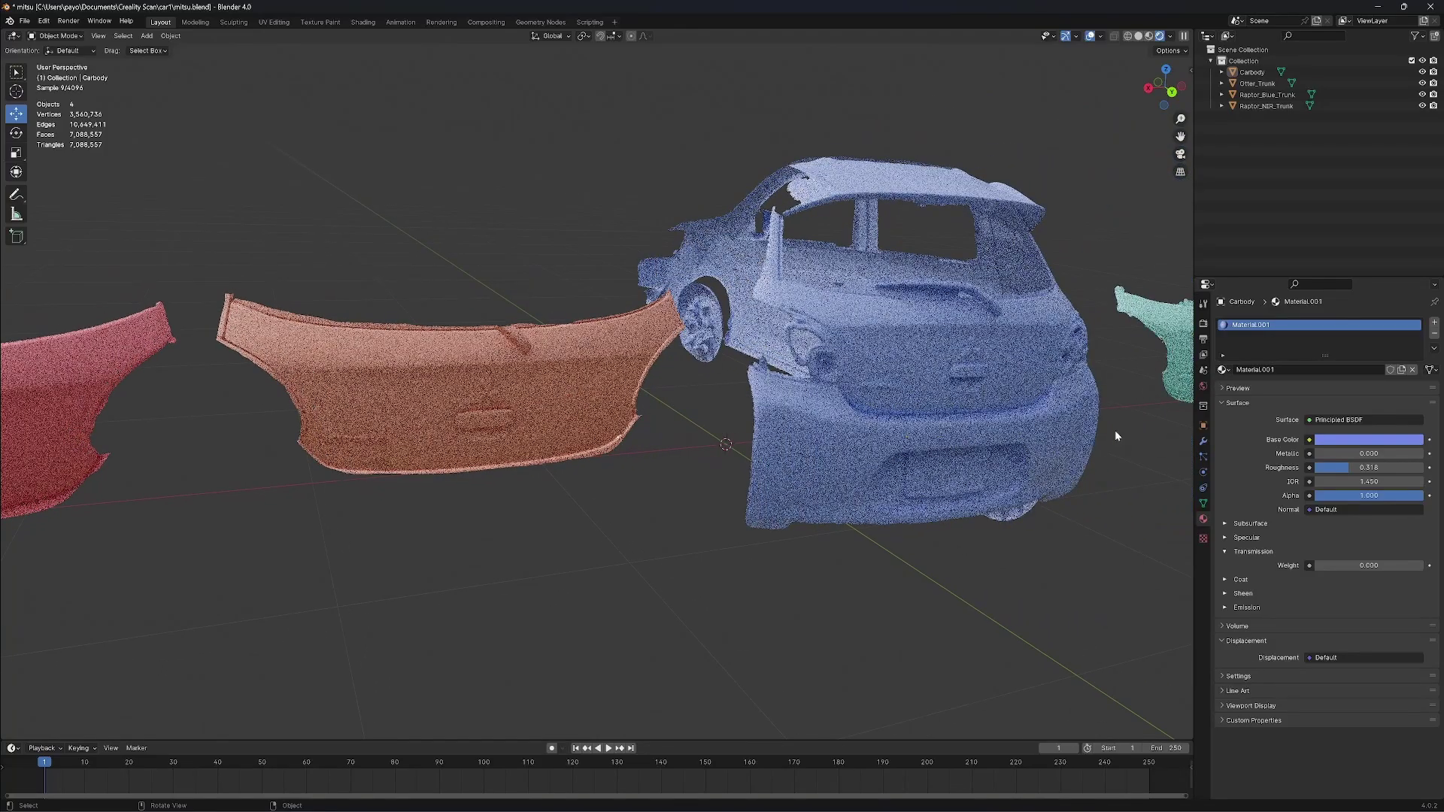
middle_click_drag(1115, 429, 715, 528)
scroll(715, 527, "up", 5)
middle_click_drag(879, 632, 858, 564)
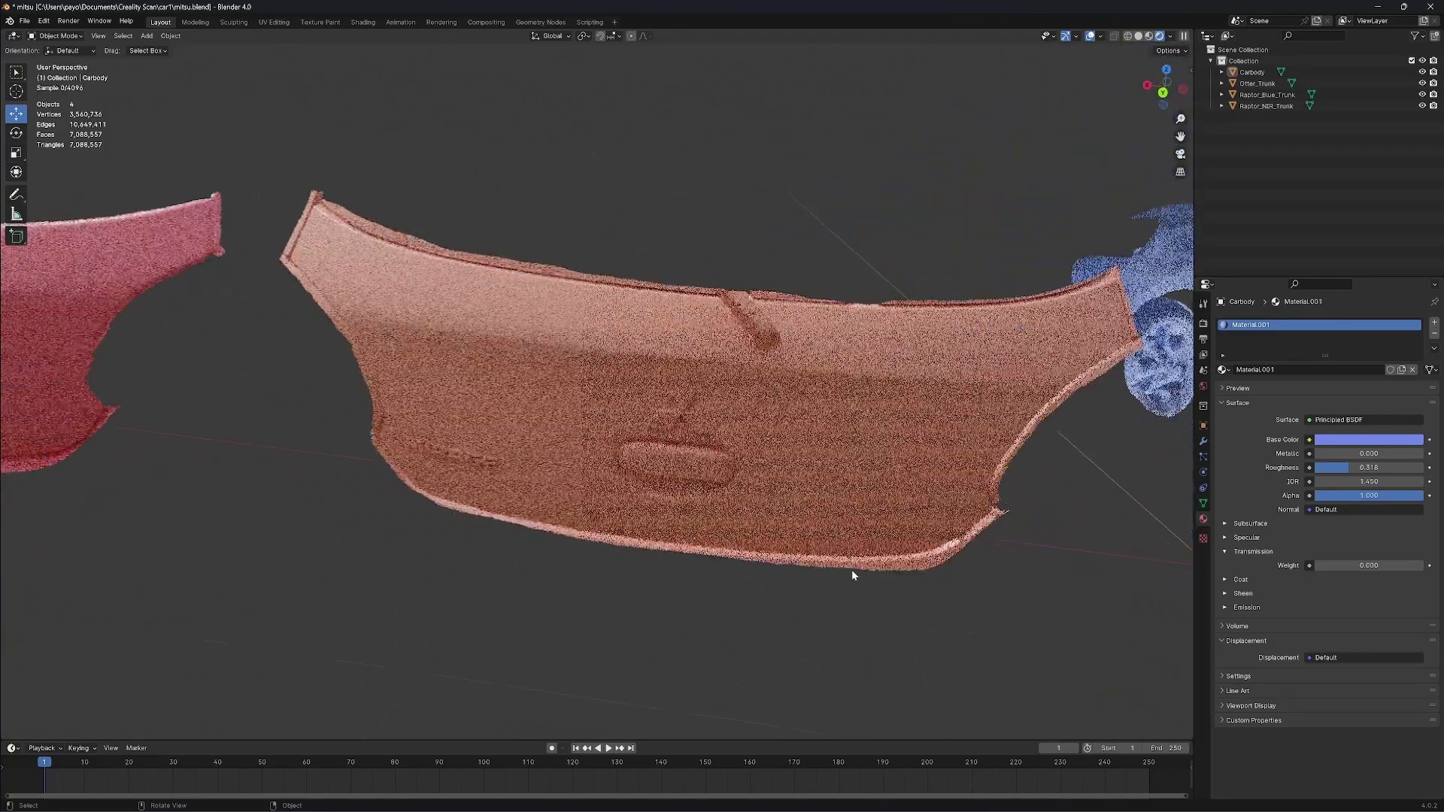
left_click(677, 429)
middle_click_drag(997, 445, 1034, 454)
scroll(1034, 454, "down", 4)
mouse_move(790, 474)
middle_mouse_down()
mouse_move(512, 525)
mouse_move(507, 416)
middle_mouse_up()
scroll(568, 515, "up", 4)
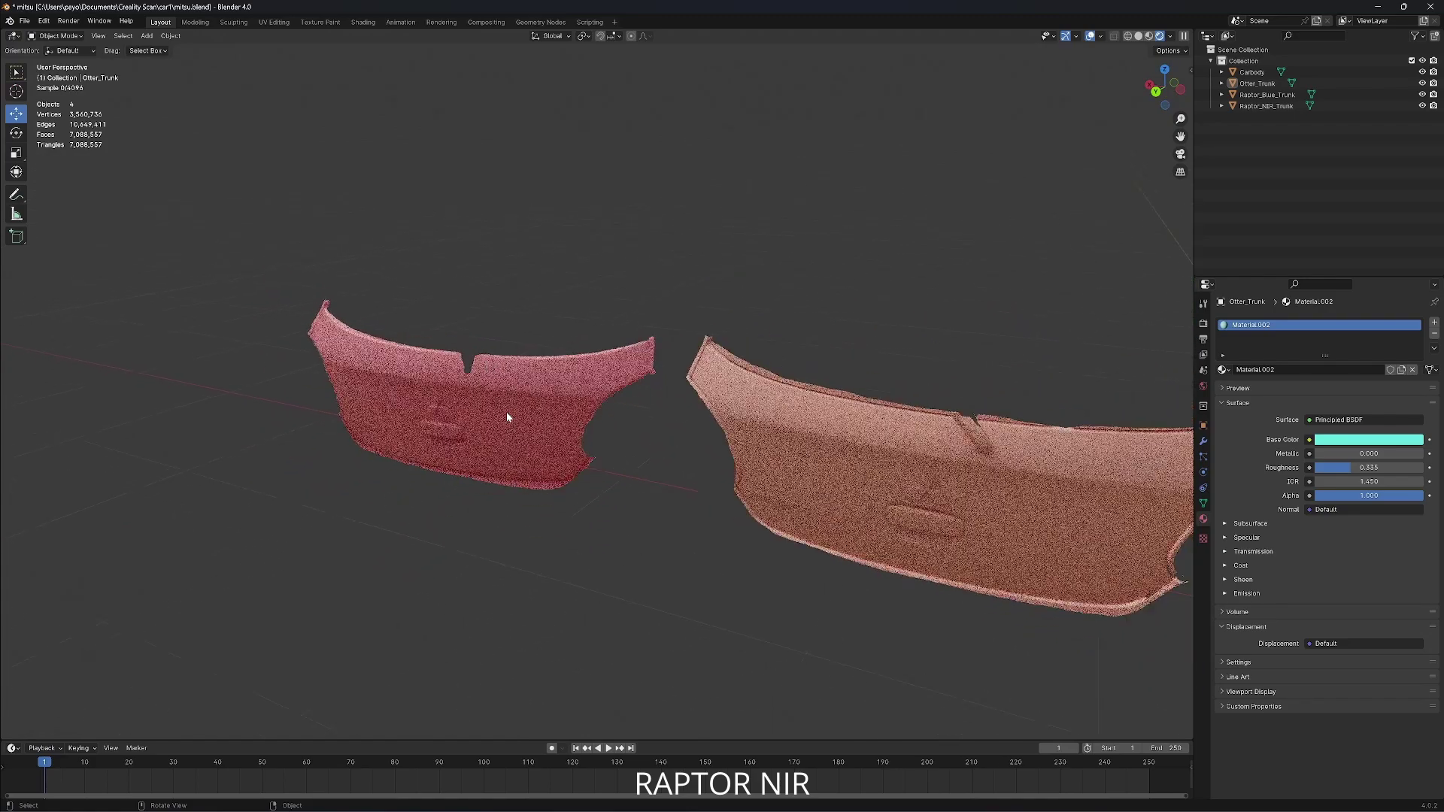
scroll(507, 417, "down", 5)
middle_click_drag(677, 451, 957, 572)
scroll(957, 571, "up", 6)
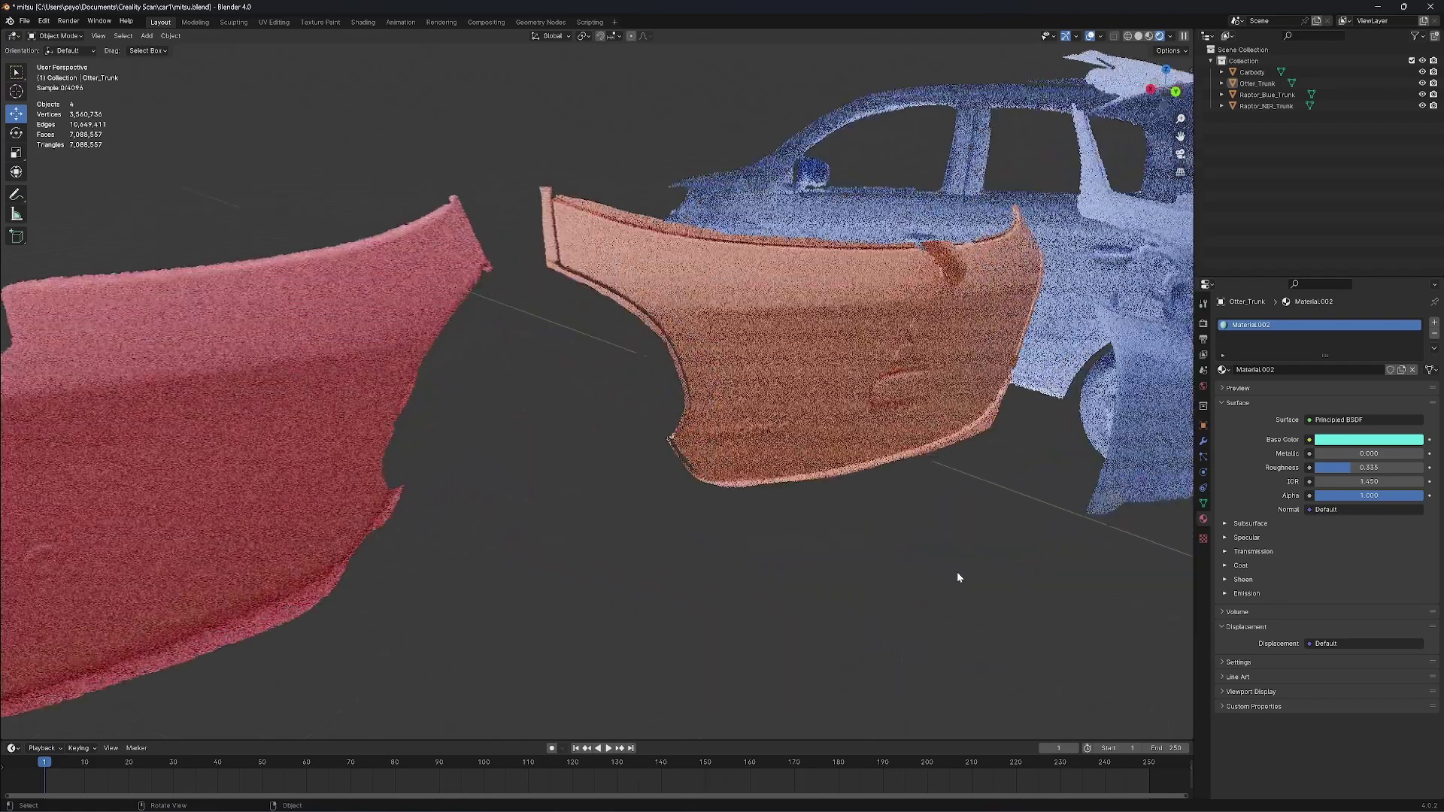
scroll(957, 572, "up", 3)
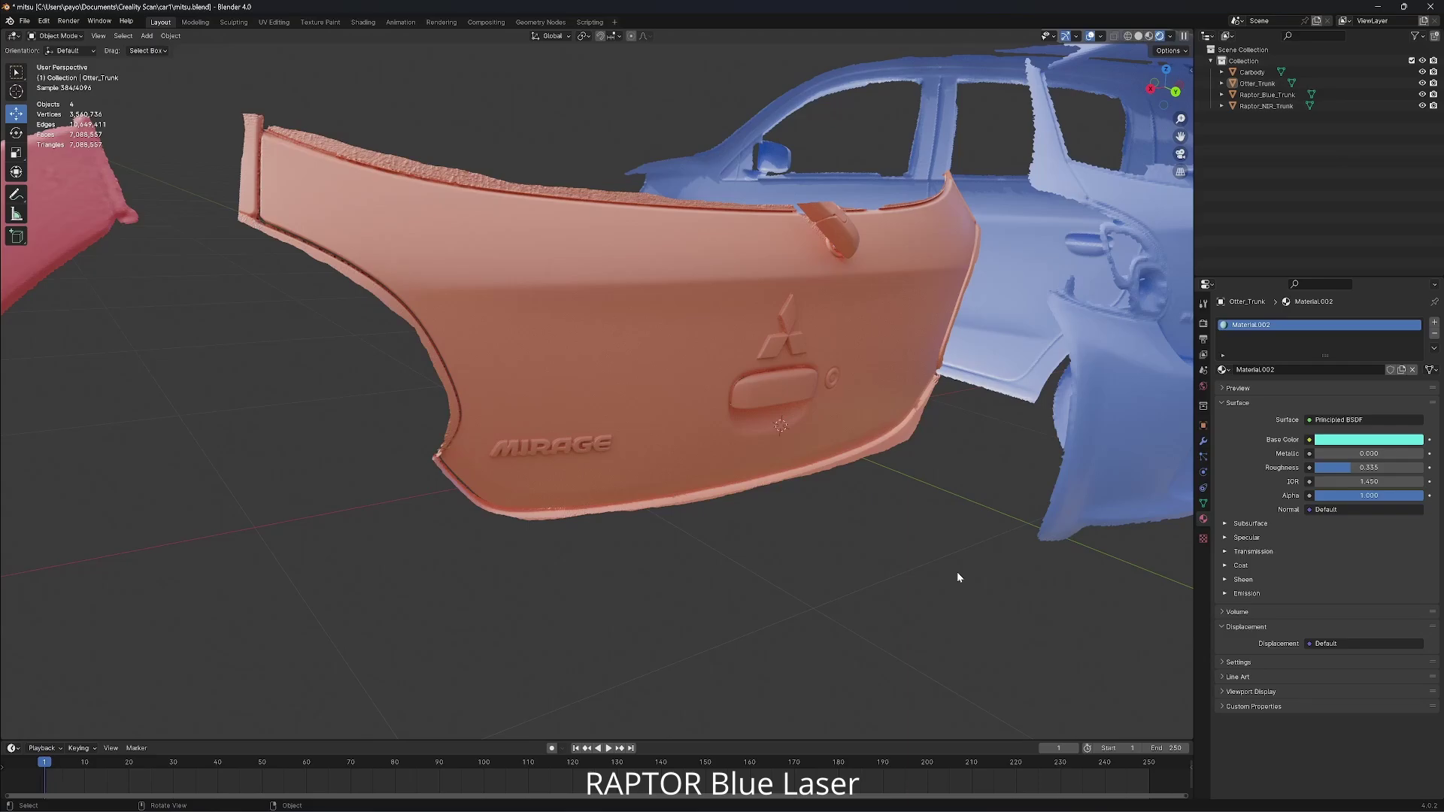
Step: Move the view from the orange scan across the car rear to the teal trunk scan
middle_click_drag(957, 571, 957, 572)
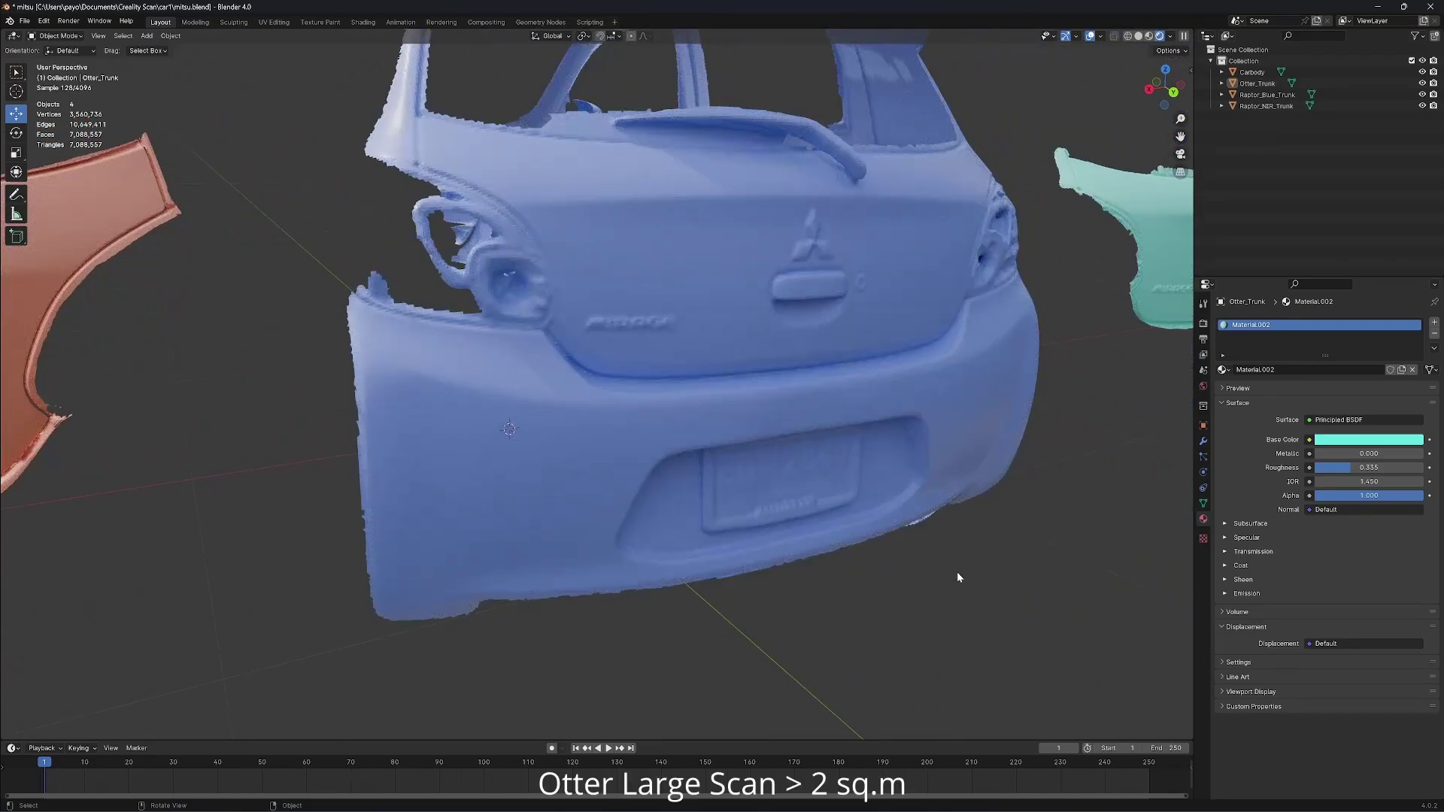
middle_click_drag(957, 572, 958, 572, "shift")
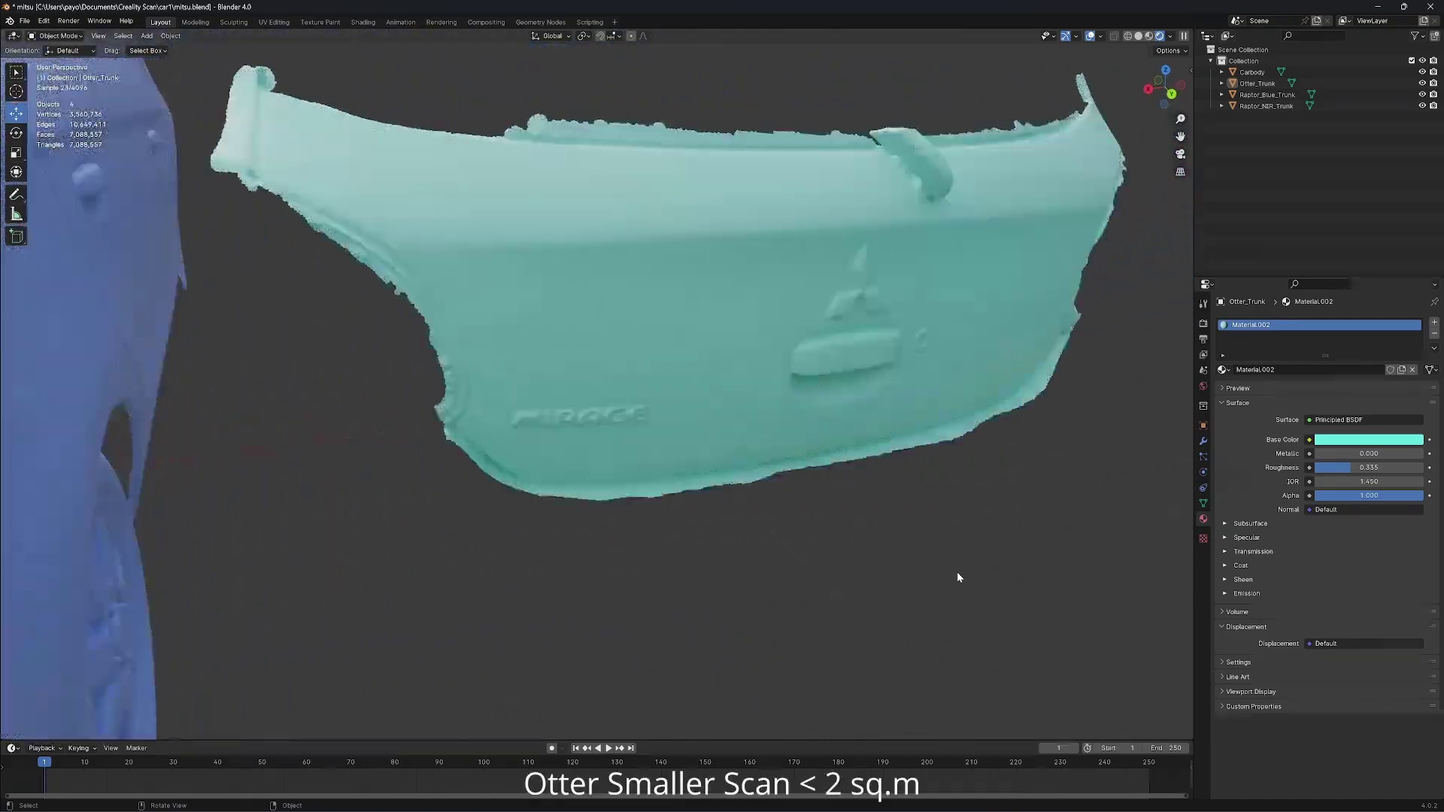
scroll(956, 572, "down", 3)
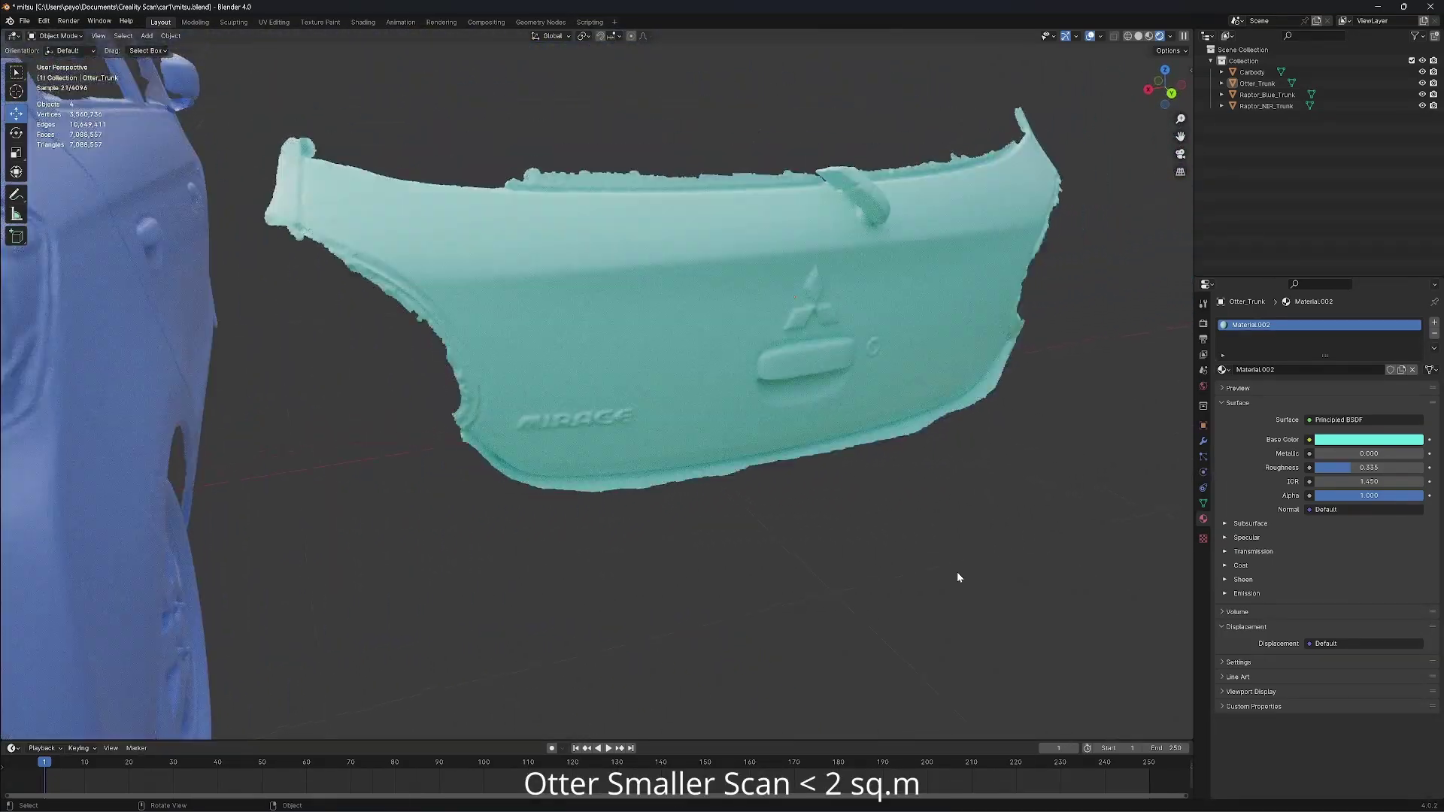
scroll(957, 572, "down", 2)
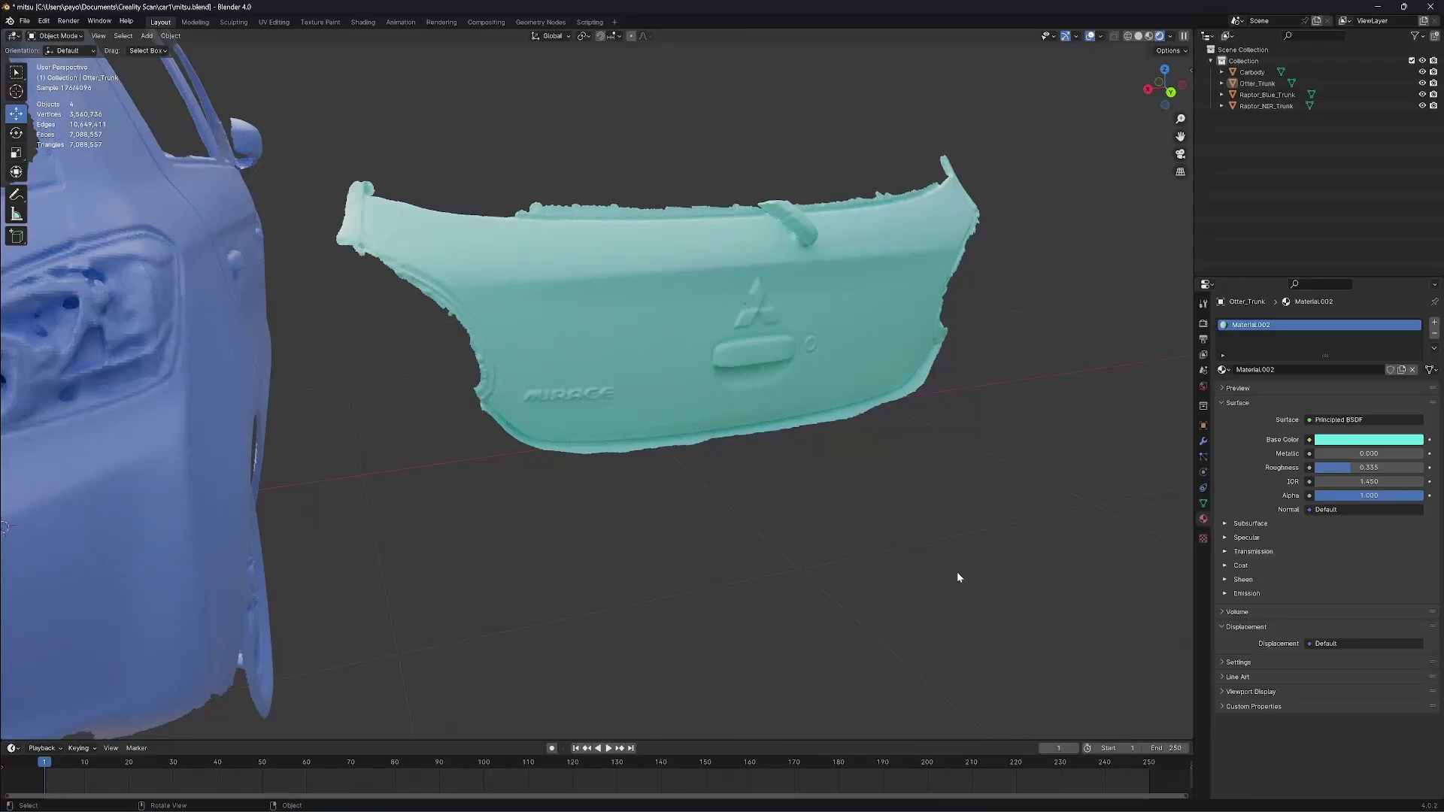
scroll(957, 572, "down", 3)
scroll(956, 571, "down", 3)
scroll(957, 572, "down", 2)
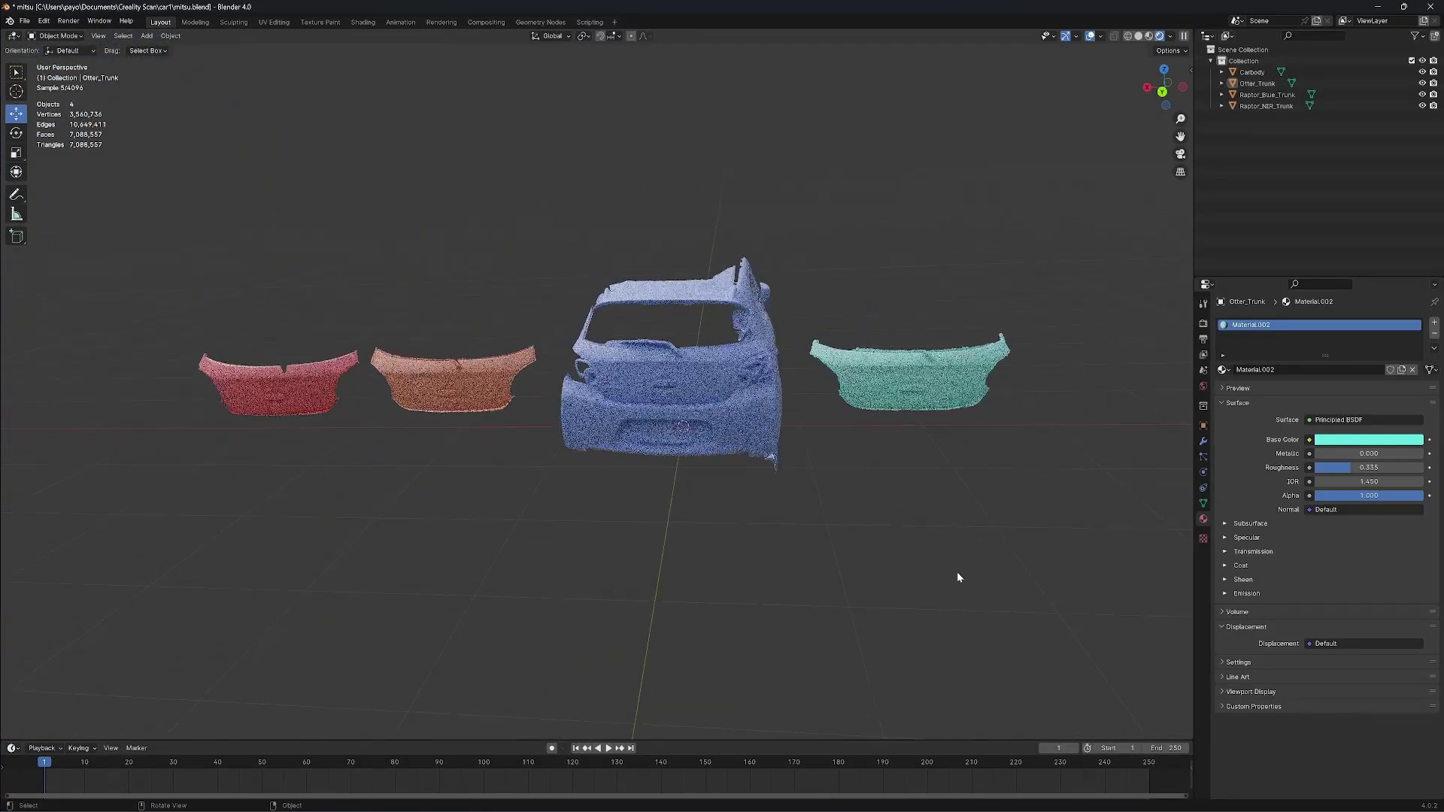
scroll(957, 572, "up", 3)
scroll(957, 572, "up", 2)
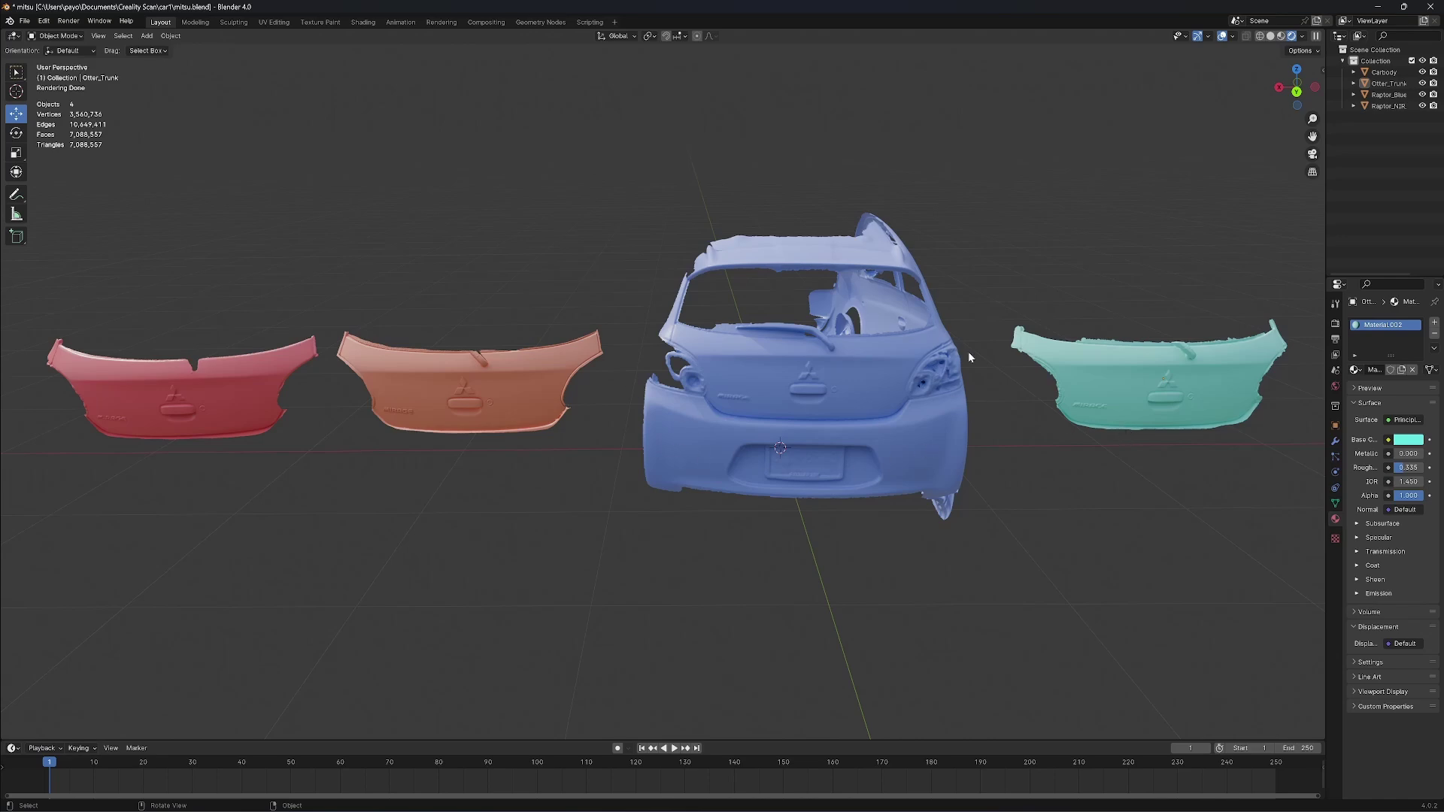
scroll(987, 447, "up", 3)
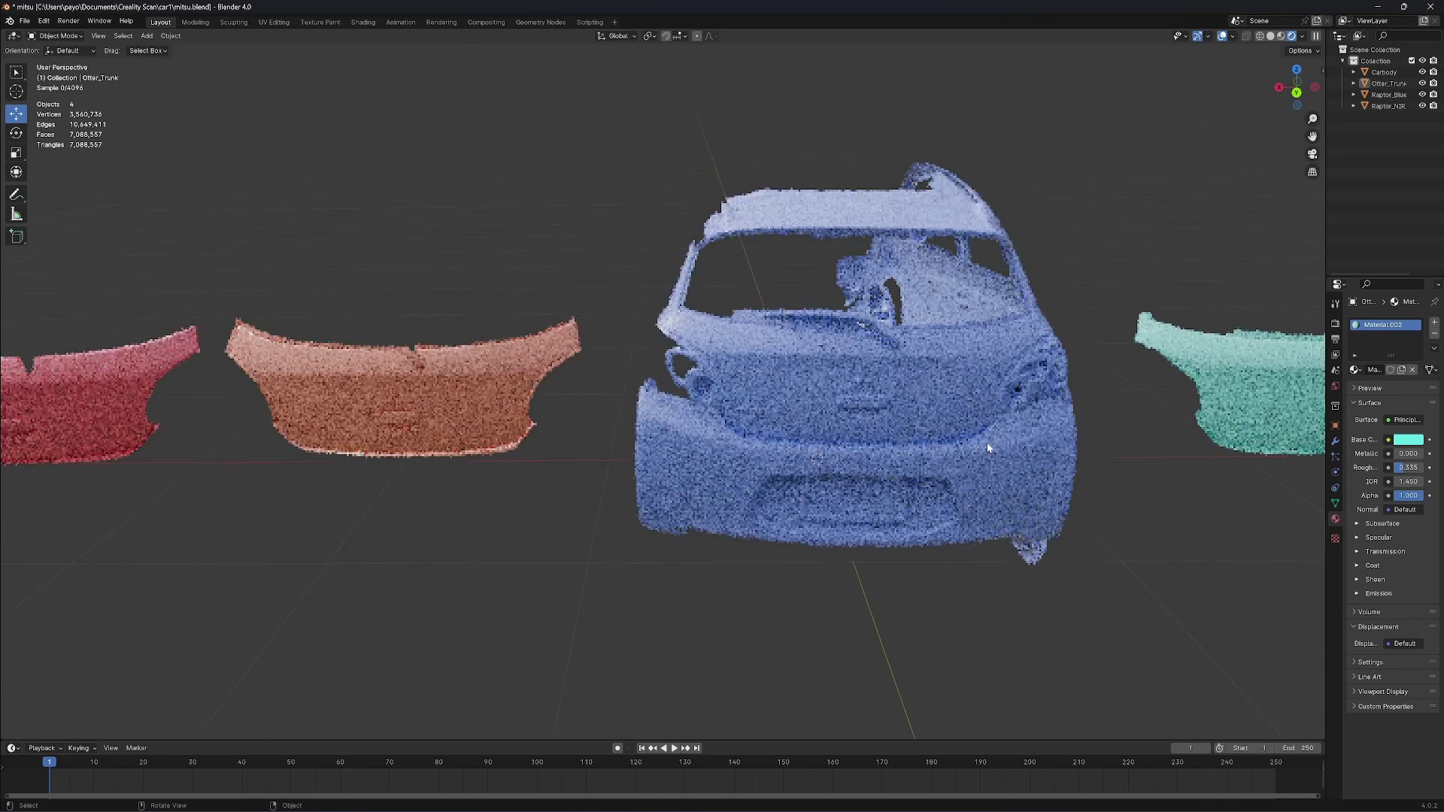
scroll(764, 442, "down", 4)
scroll(903, 509, "down", 1)
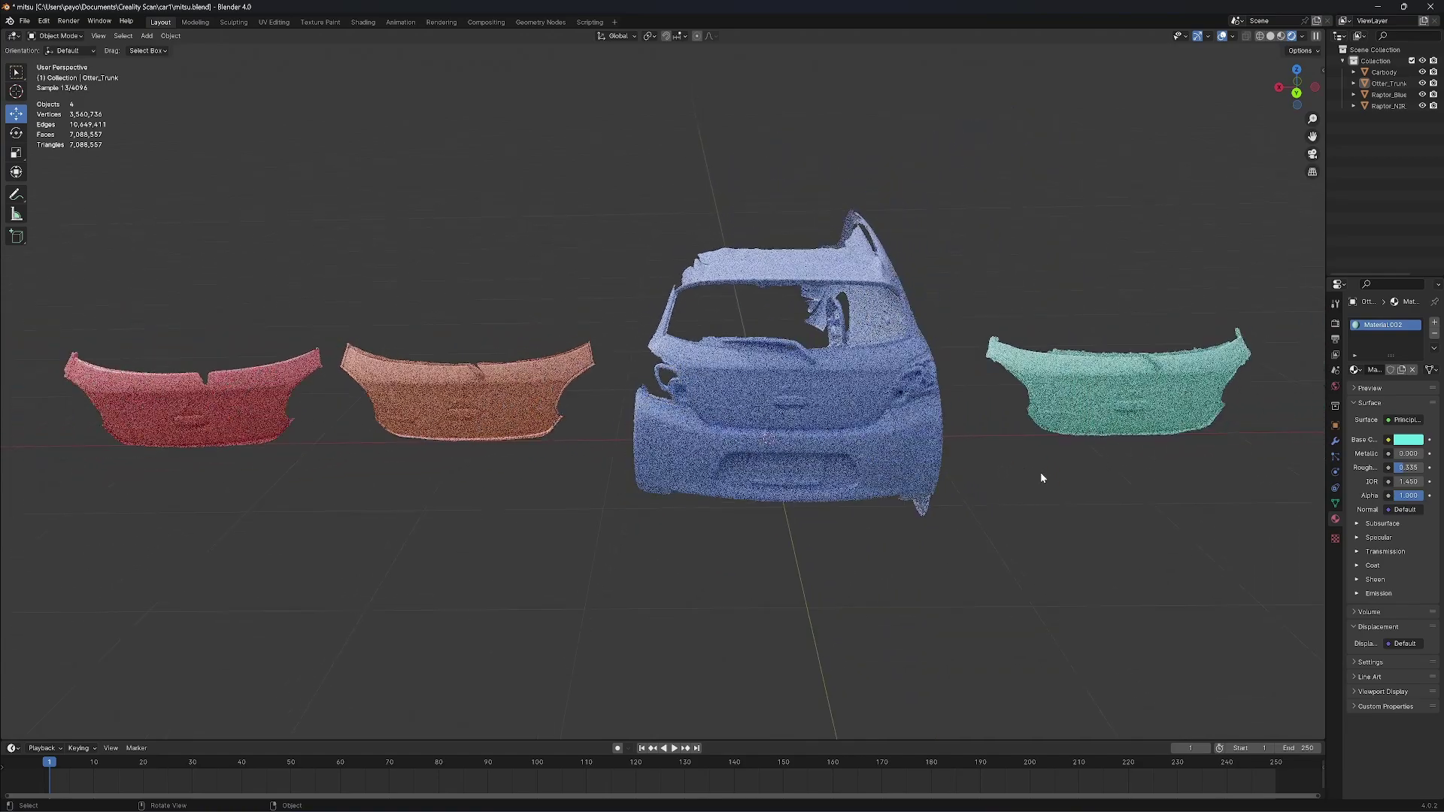